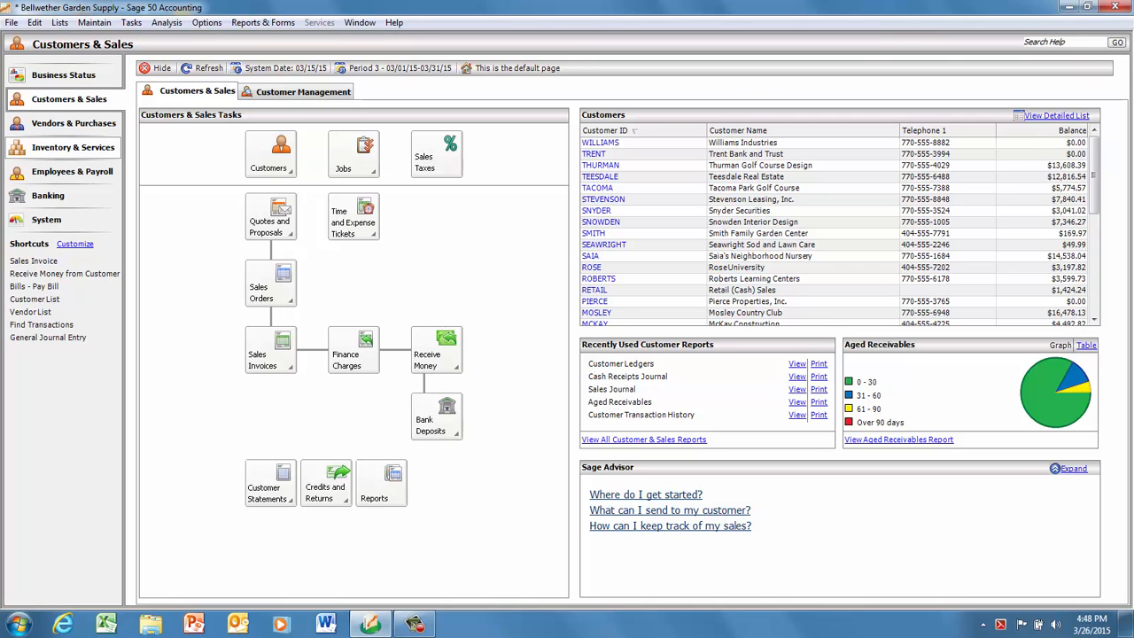
Go to Inventory & Services and open the inventory item options
click(73, 147)
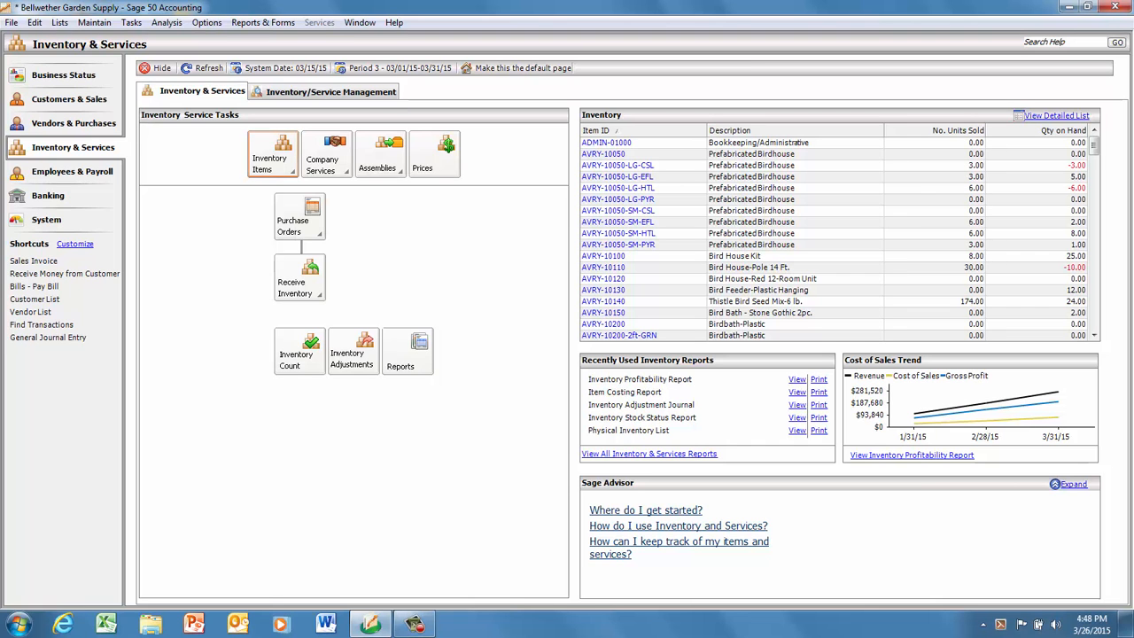
click(292, 169)
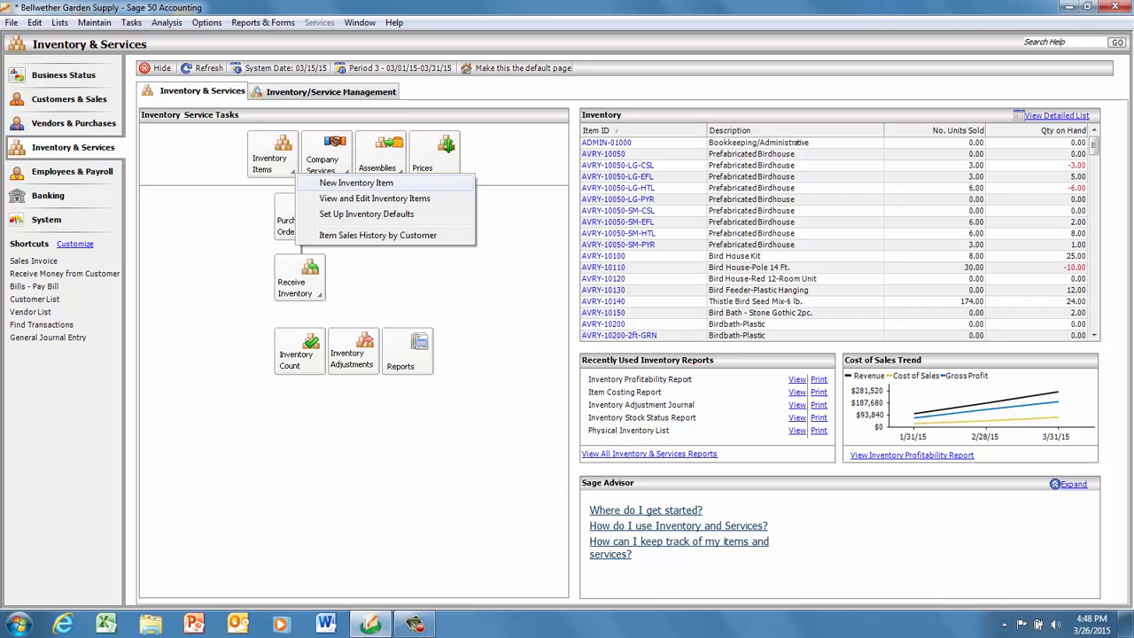
click(356, 183)
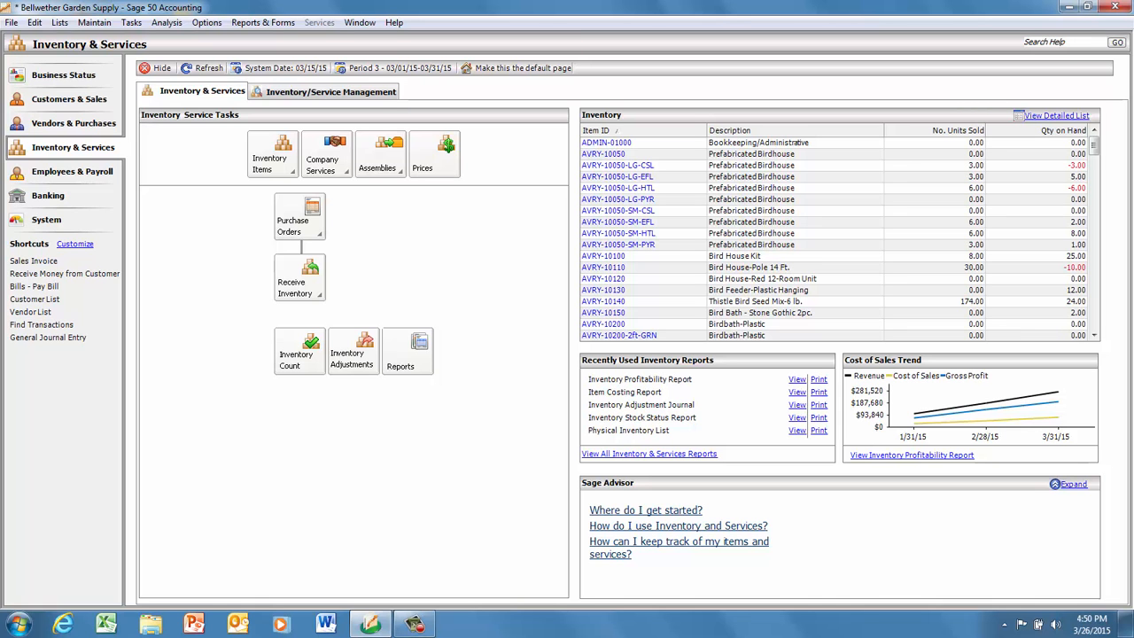
View the item price filter selection and the Physical Inventory List report, closing each one
click(447, 146)
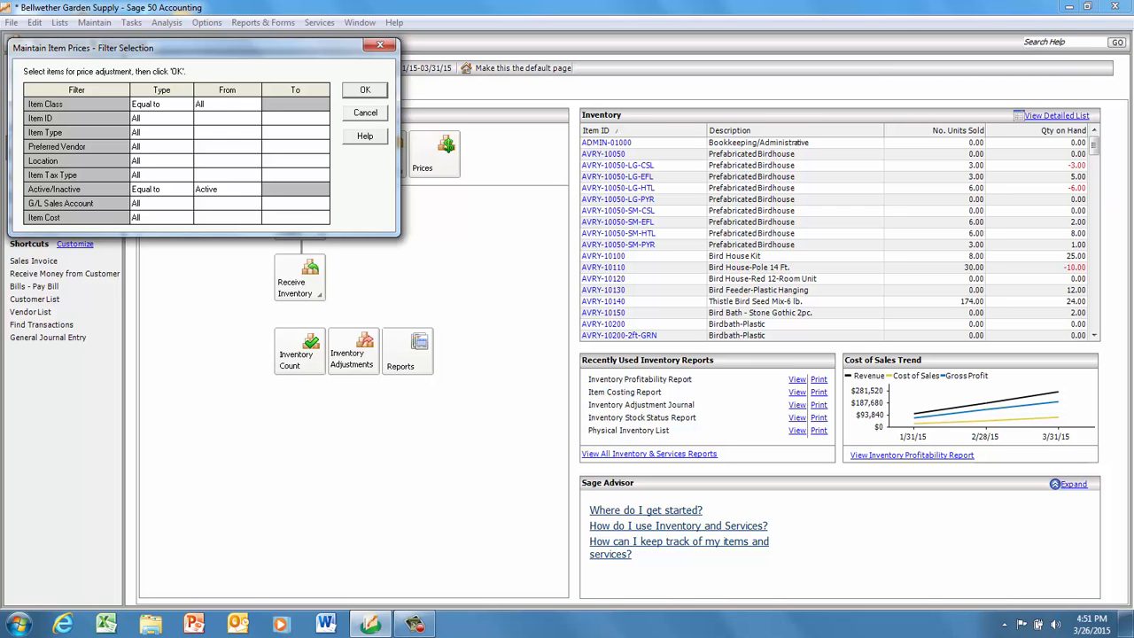
key(Escape)
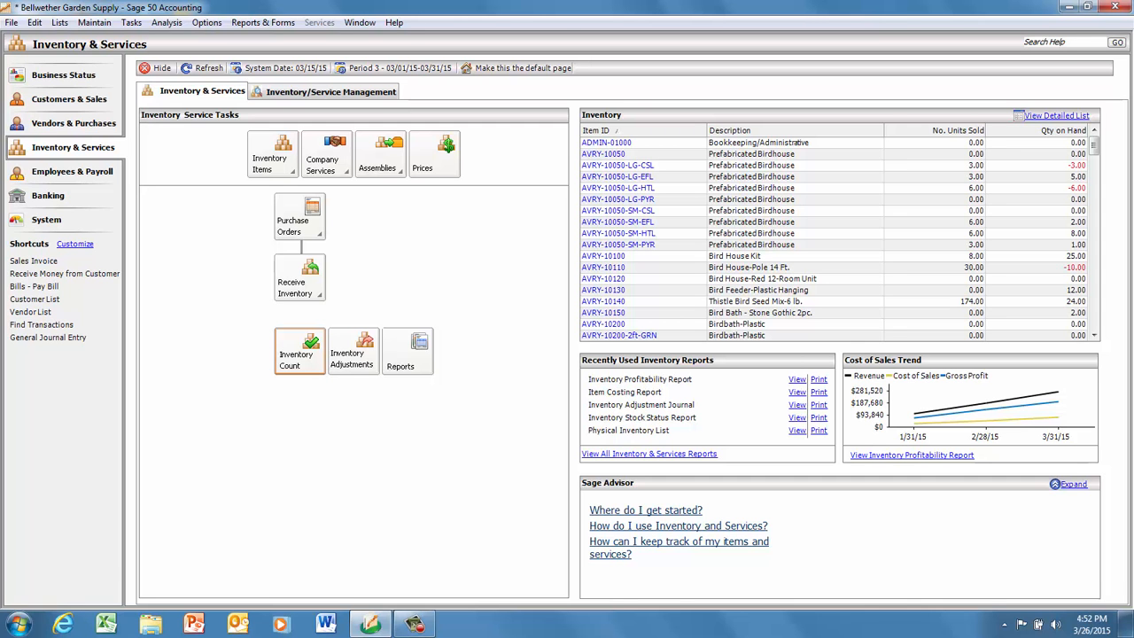
click(299, 351)
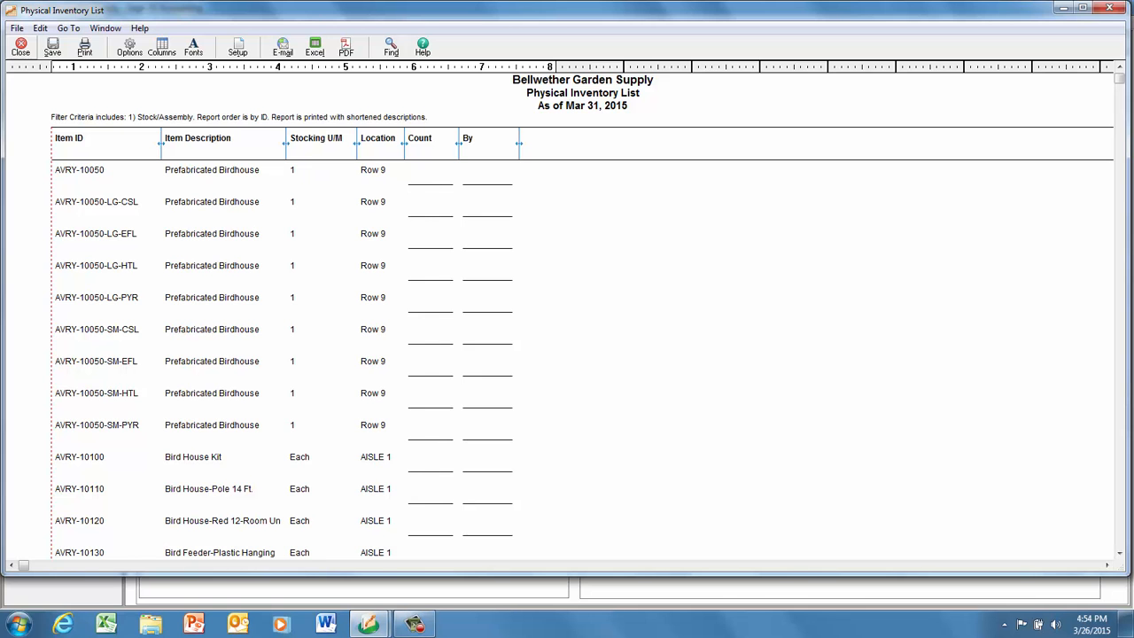
click(21, 46)
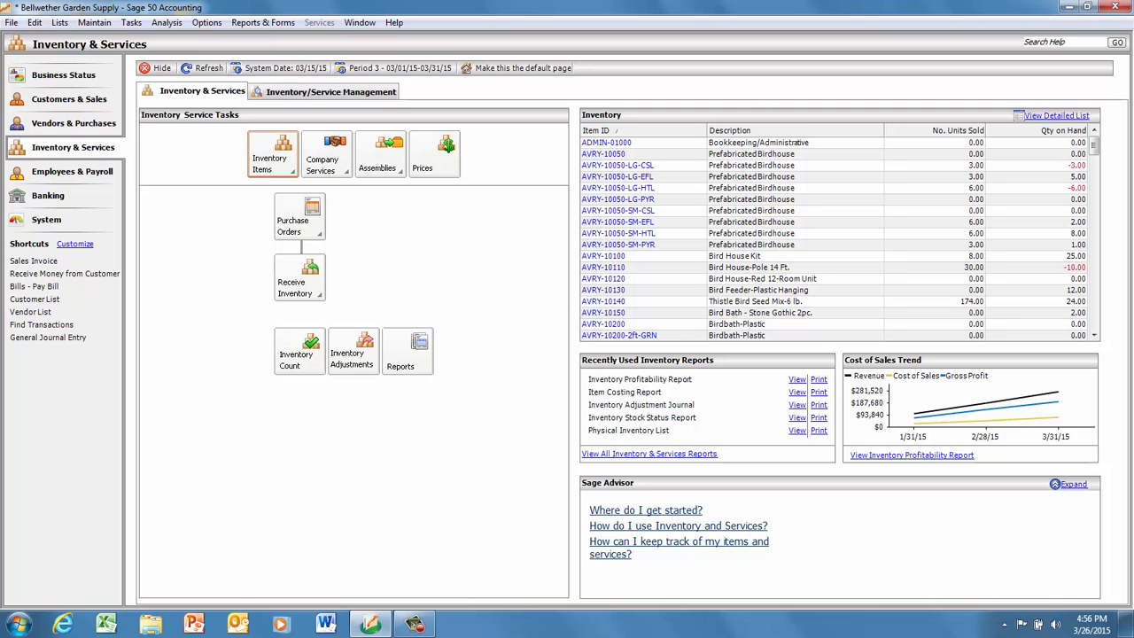
Start a new inventory item record
click(272, 155)
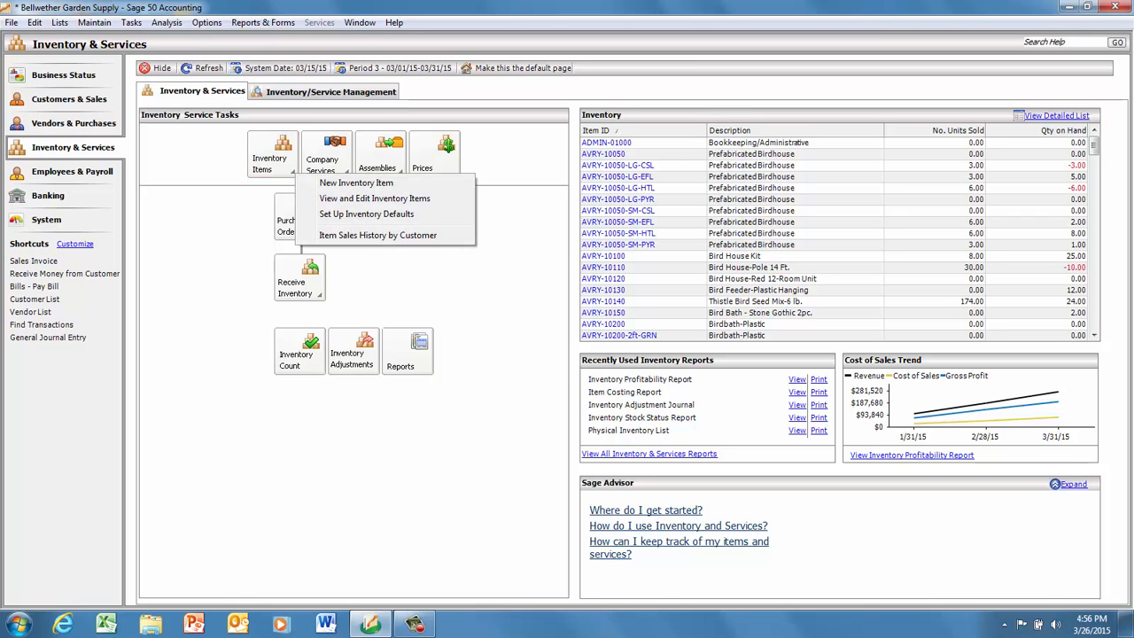
click(357, 183)
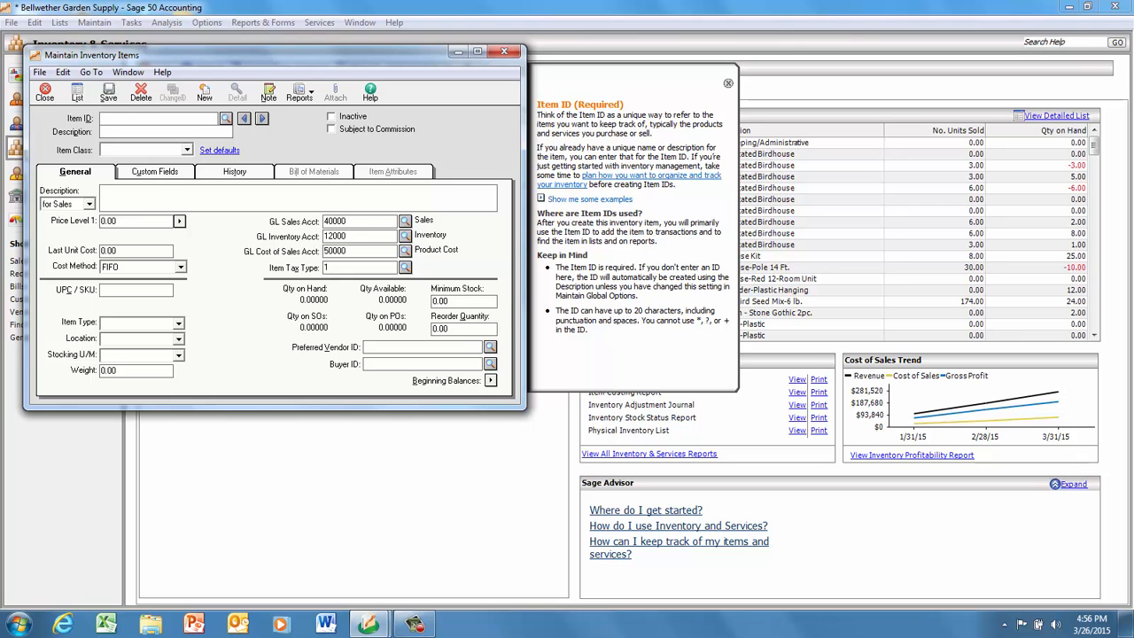
text(BIRD)
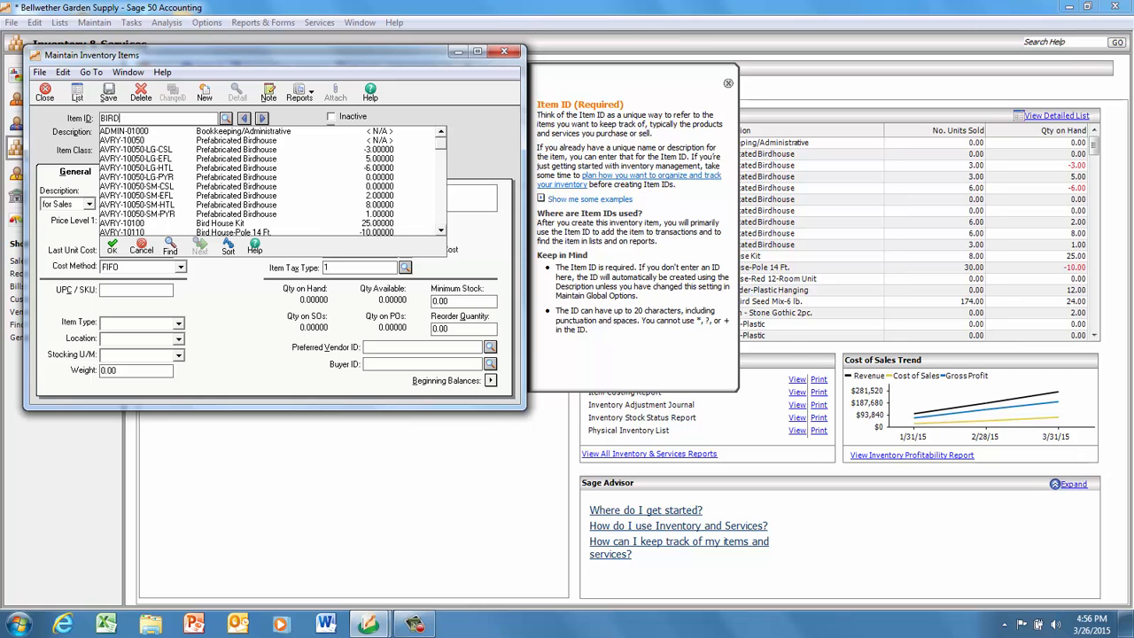
key(BackSpace)
key(BackSpace)
key(BackSpace)
key(BackSpace)
Give the new item the ID AVRY-10060 and the short description Prefabricated Birdhouse
text(AVRY)
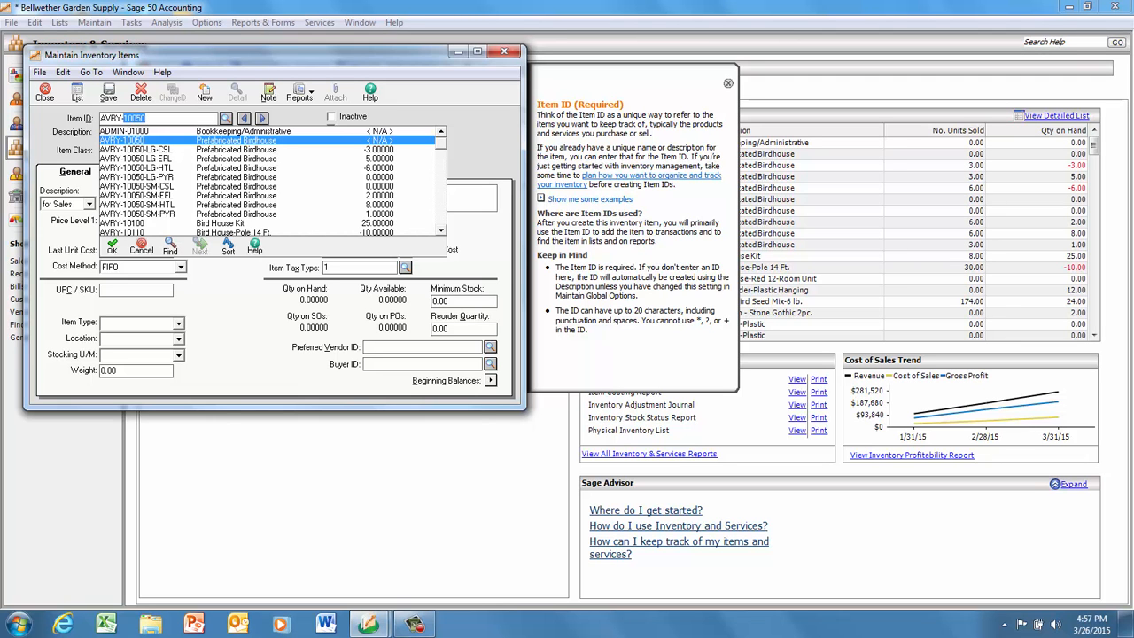
text(-1006)
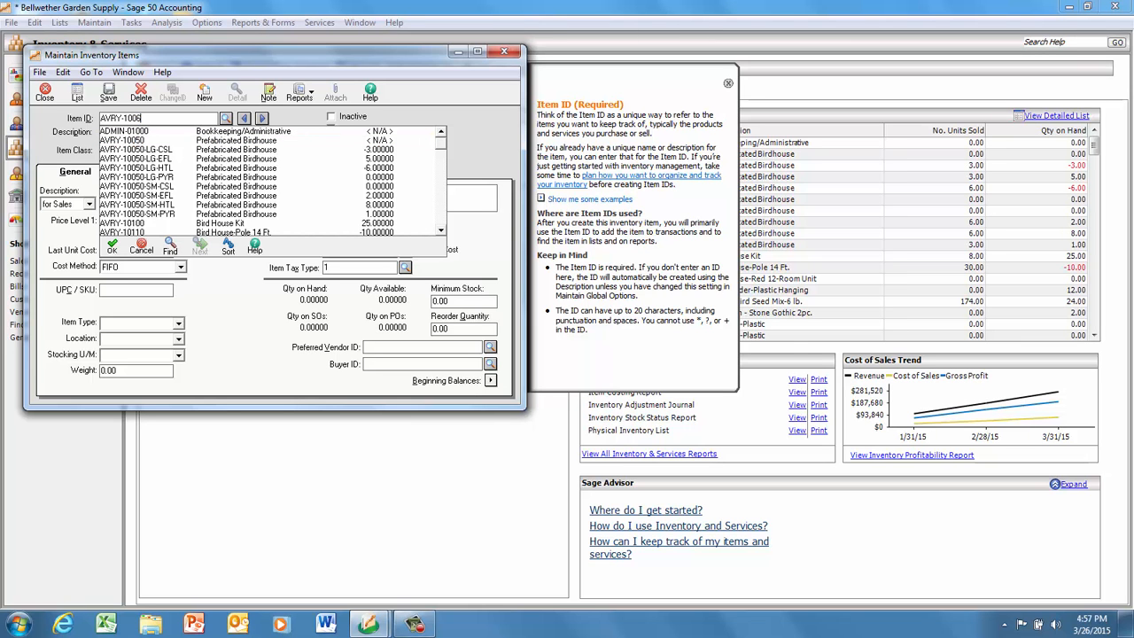
text(0)
key(Tab)
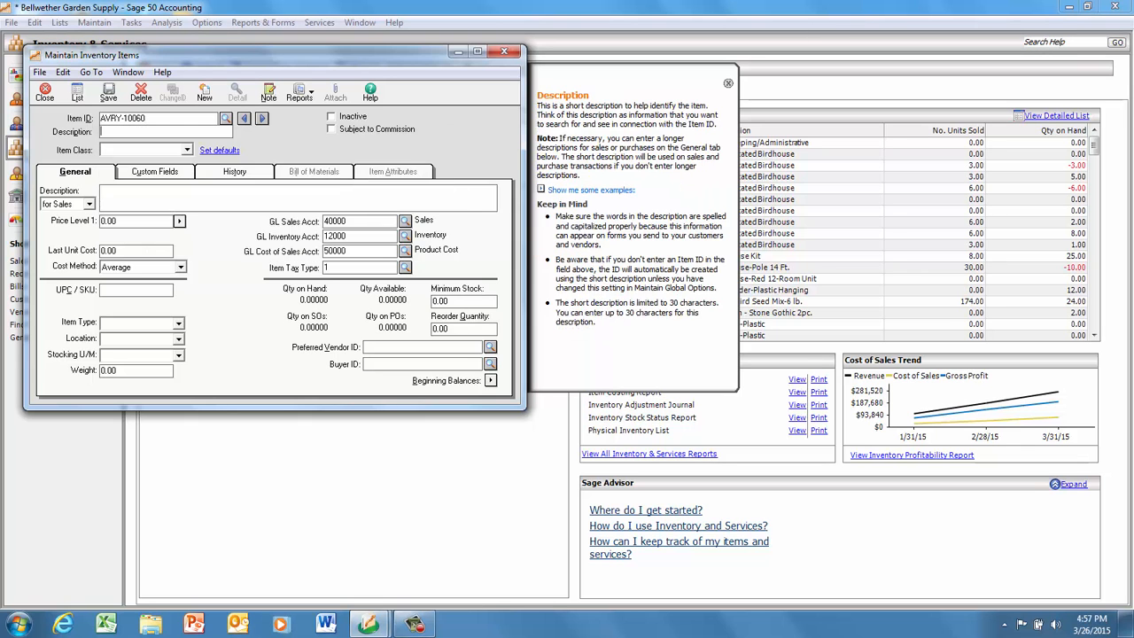
text(Prefabricated BirdHouse)
key(Tab)
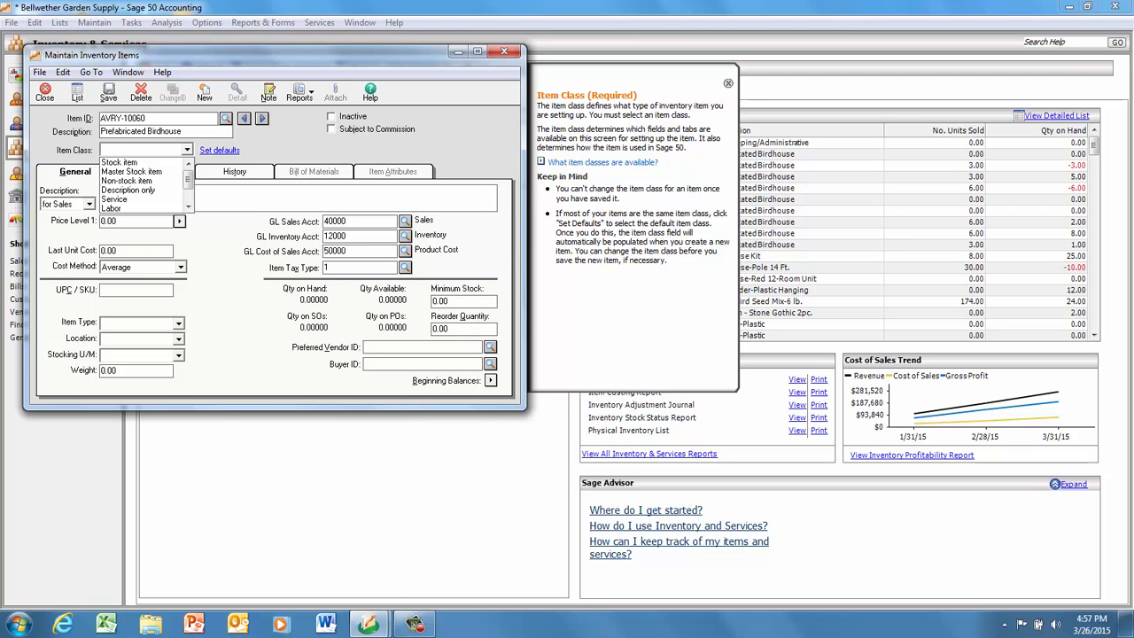
Look through the available item classes, from Stock item to Charge item
key(Down)
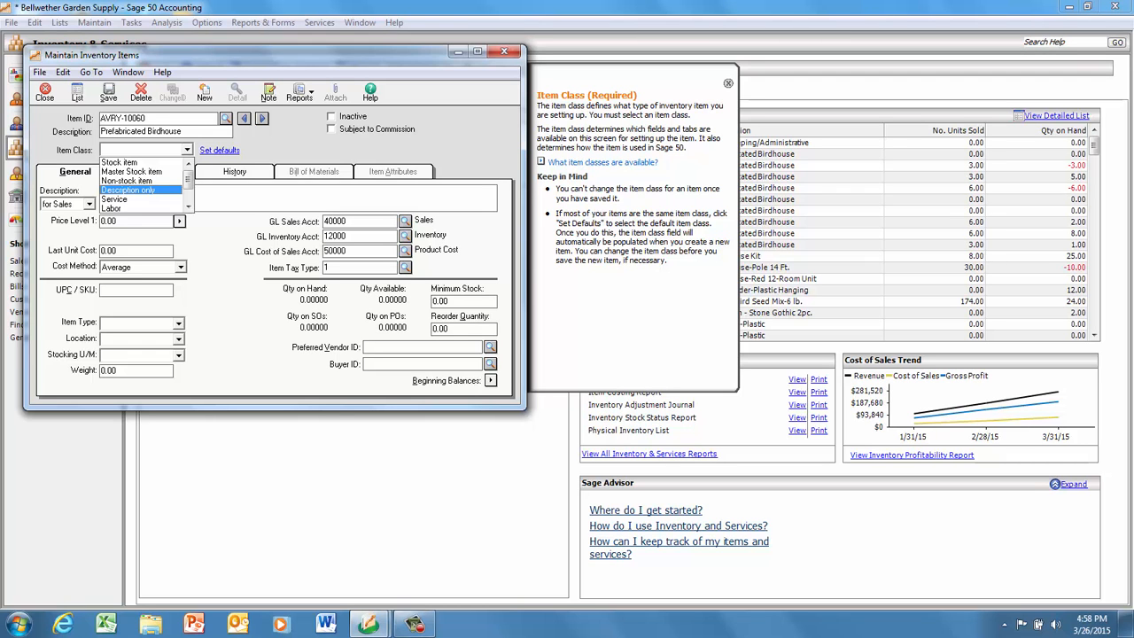
key(Down)
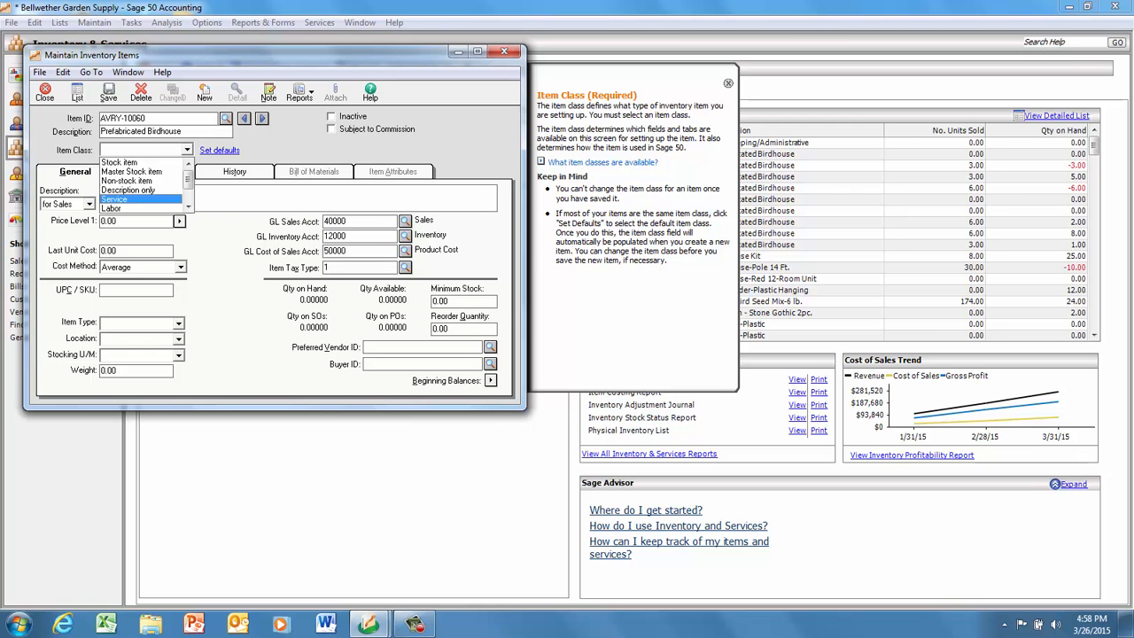
key(Down)
click(188, 207)
click(188, 207)
click(188, 207)
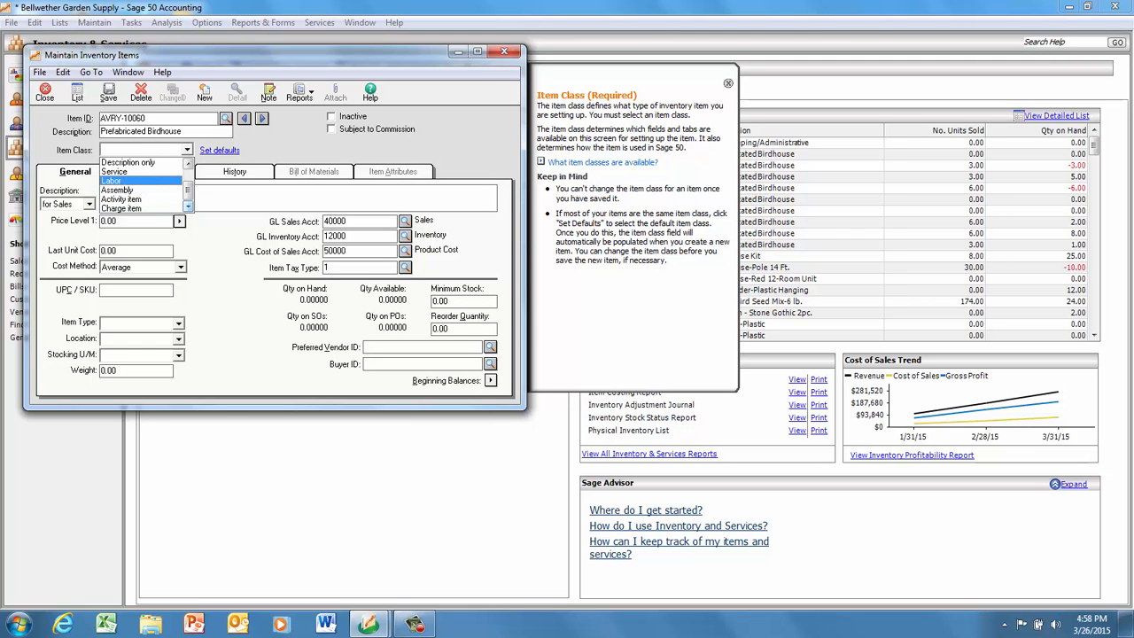
key(Down)
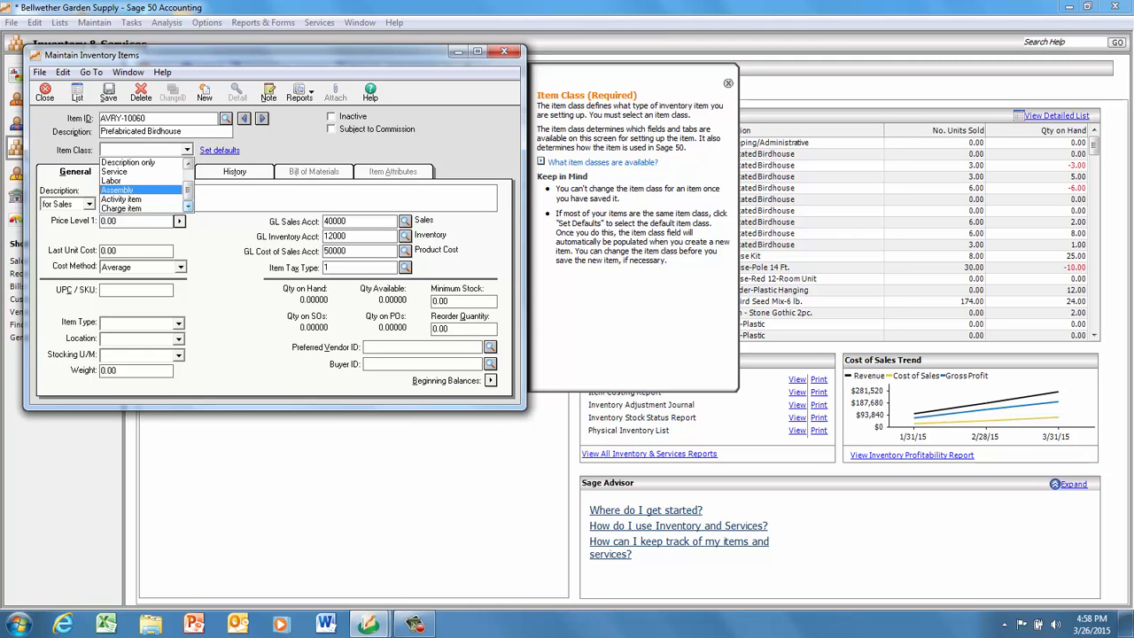
key(Down)
key(Down)
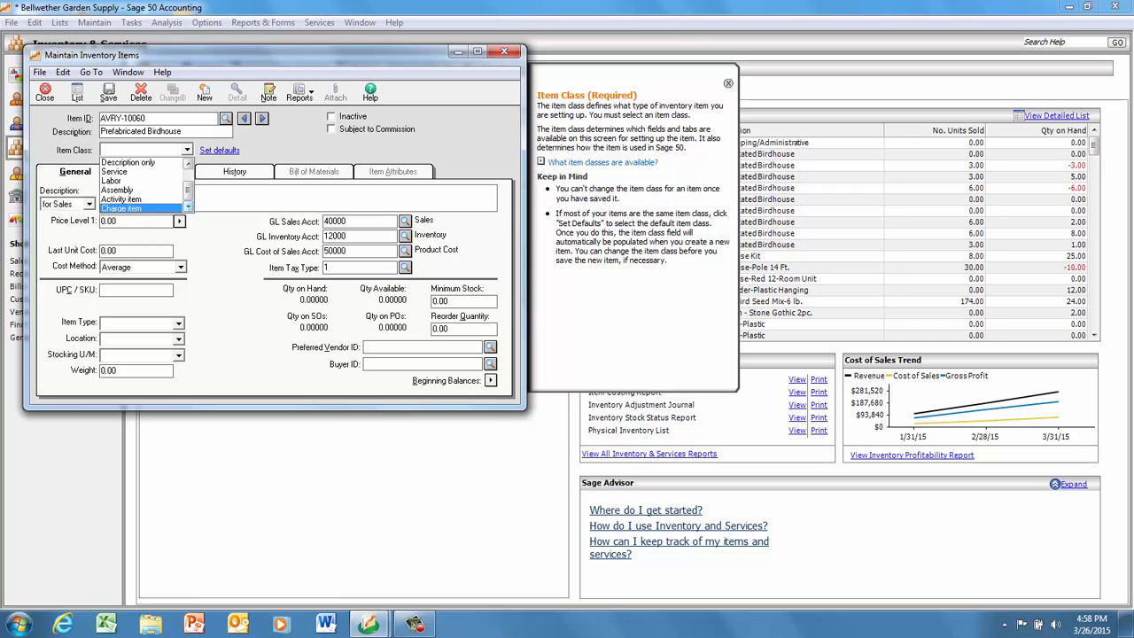
key(Up)
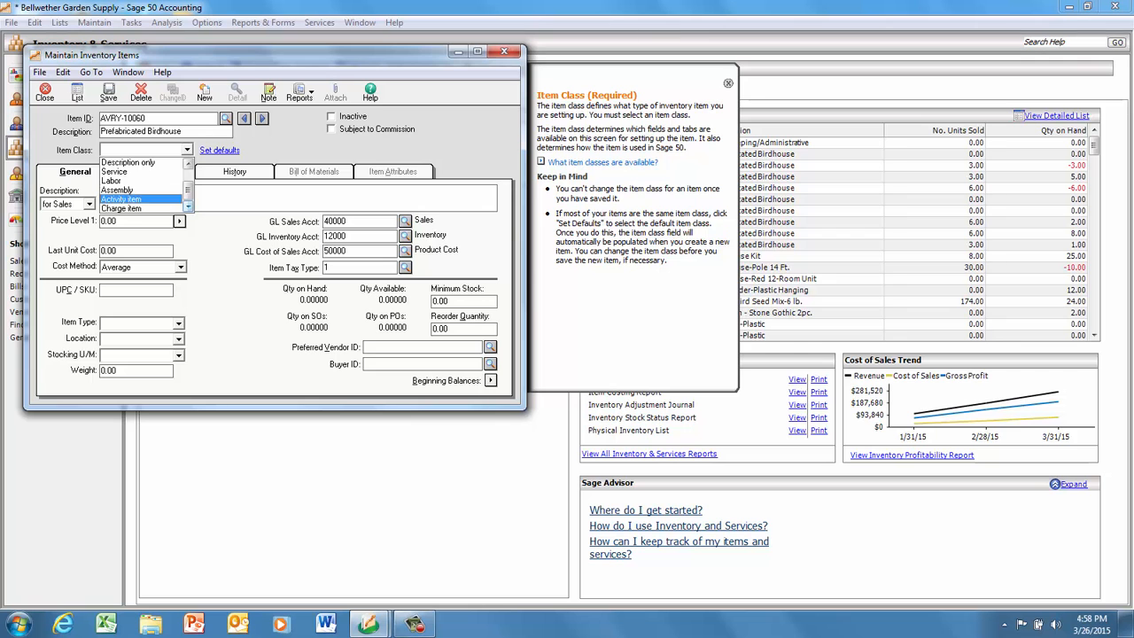
key(Up)
key(Up)
drag(188, 190, 187, 179)
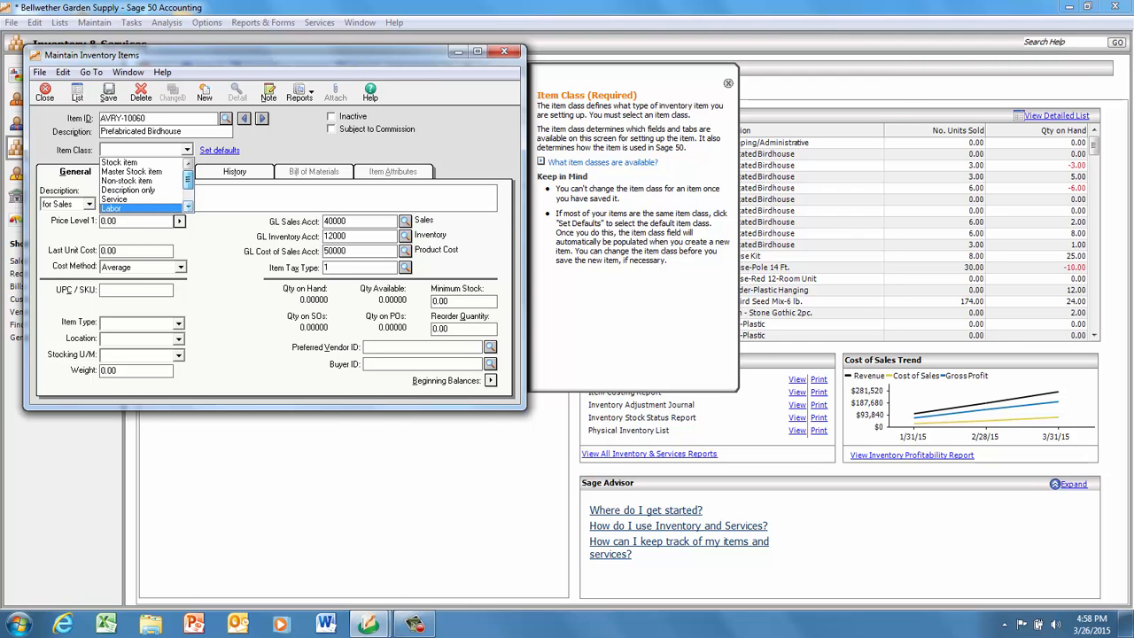
key(Up)
key(Up)
key(Up)
key(Up)
key(Up)
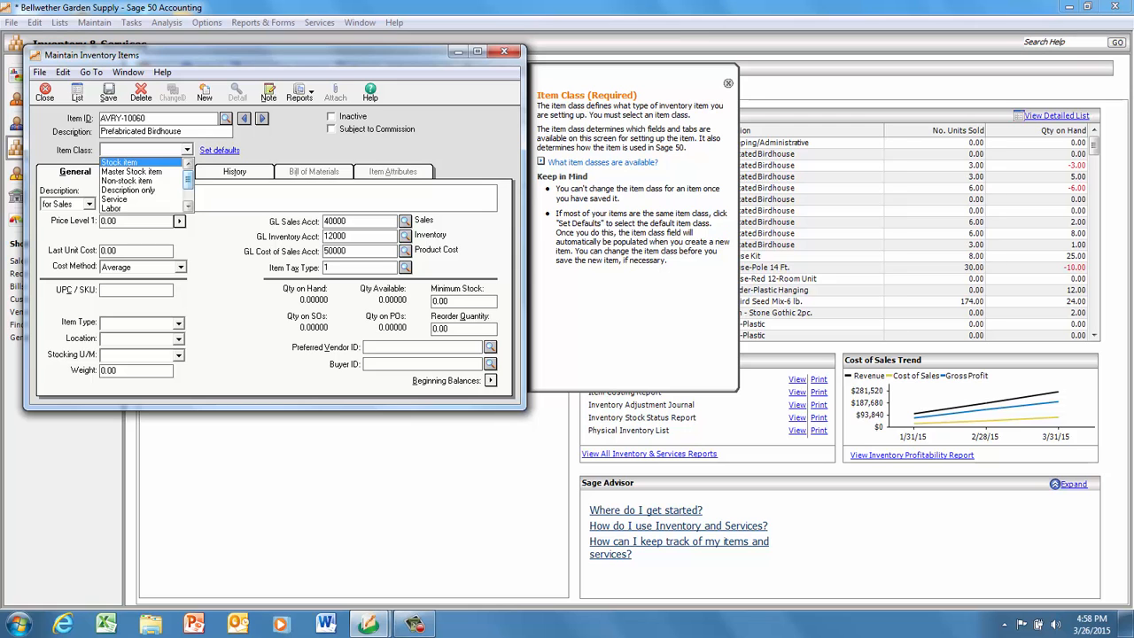
key(Down)
key(Down)
key(Down)
key(Down)
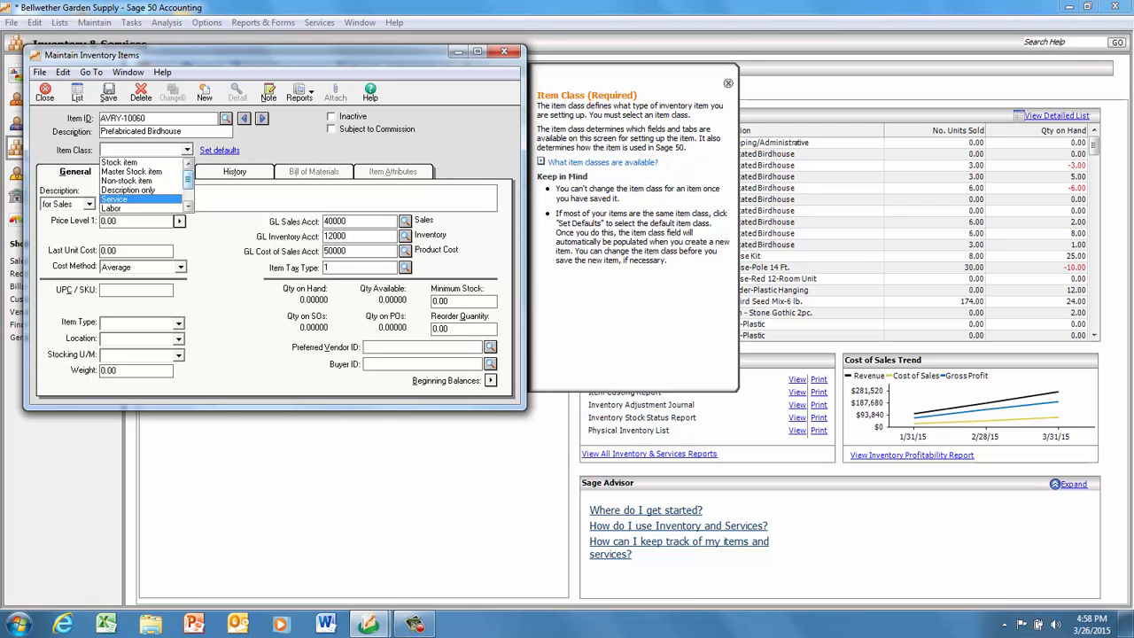
key(Up)
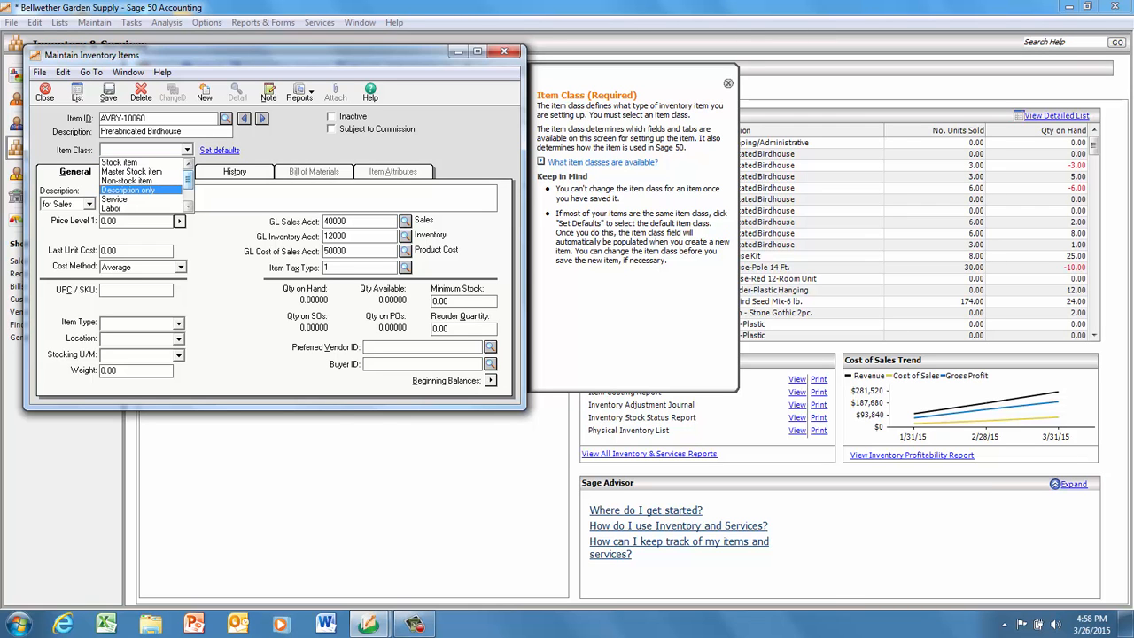
Set the item class of AVRY-10060 to Stock item
key(Up)
key(Up)
key(Up)
key(Return)
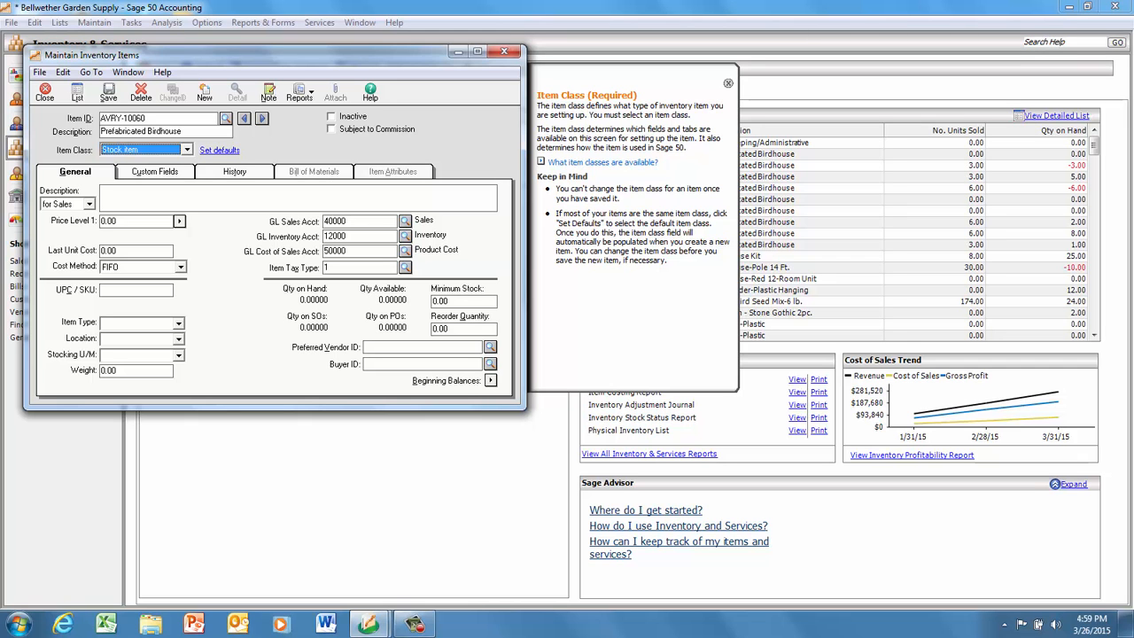
Enter Birdhouse as both the sales description and the purchase description of the item
click(90, 205)
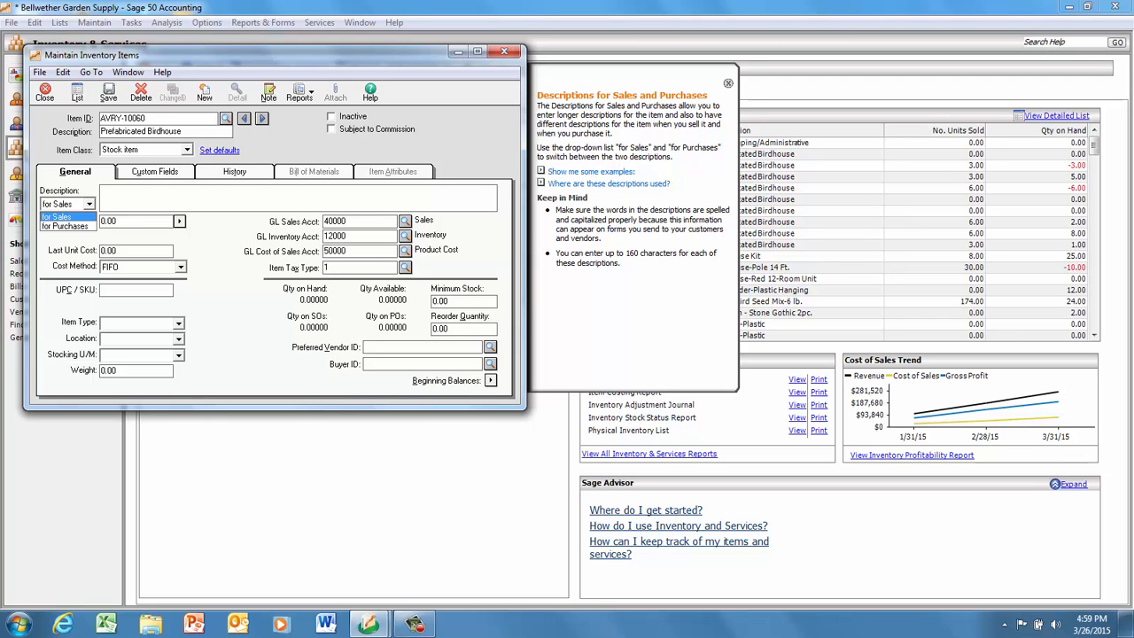
click(89, 205)
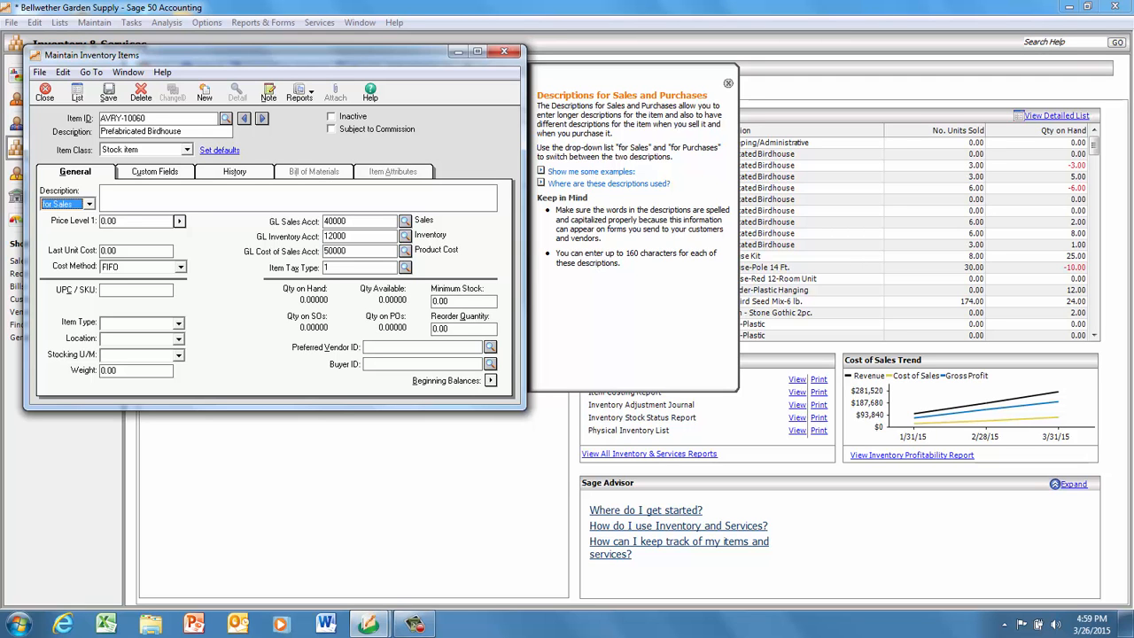
key(Tab)
text(Birdhouse)
click(89, 204)
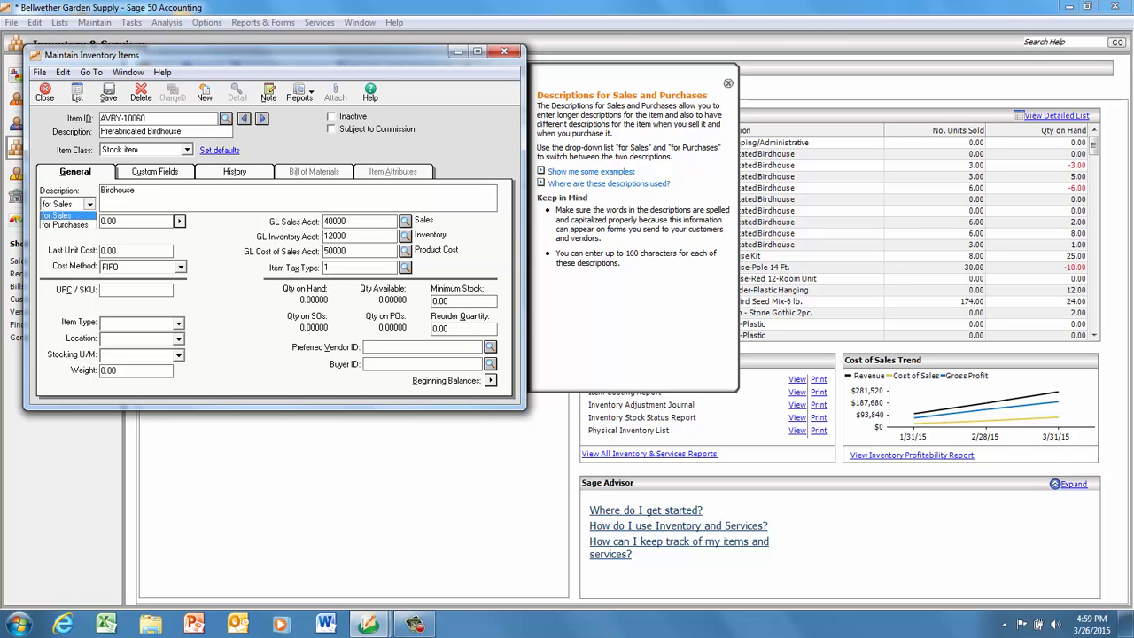
click(67, 225)
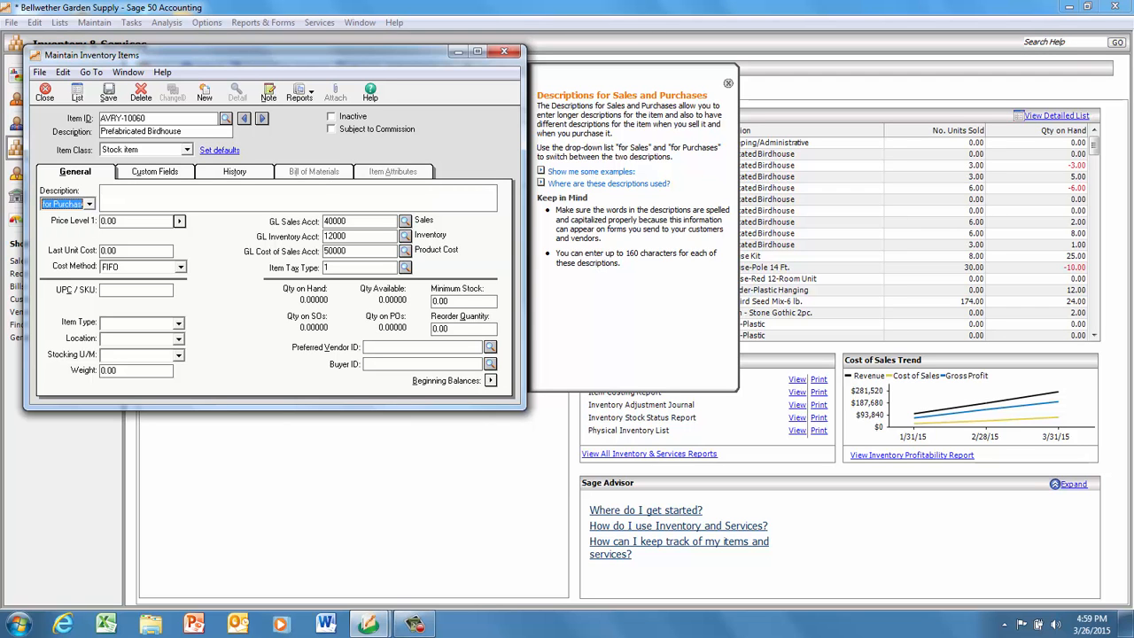
click(104, 191)
text(Birdhouse)
Open the item's multiple price levels and set the Price Level 1 price to 39.99
click(179, 221)
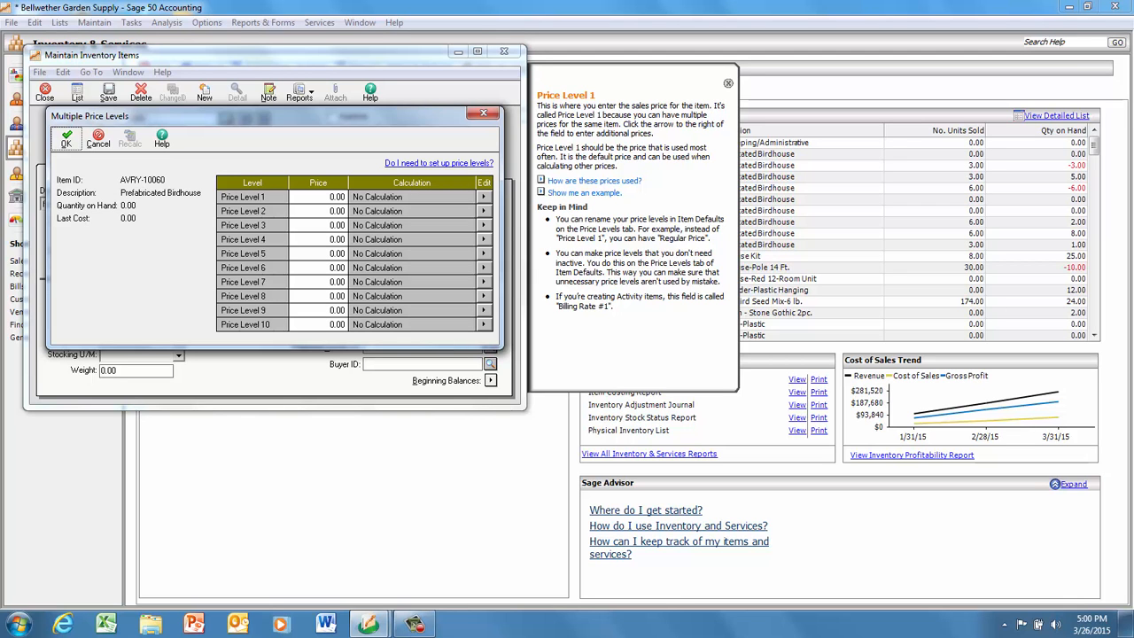
click(319, 196)
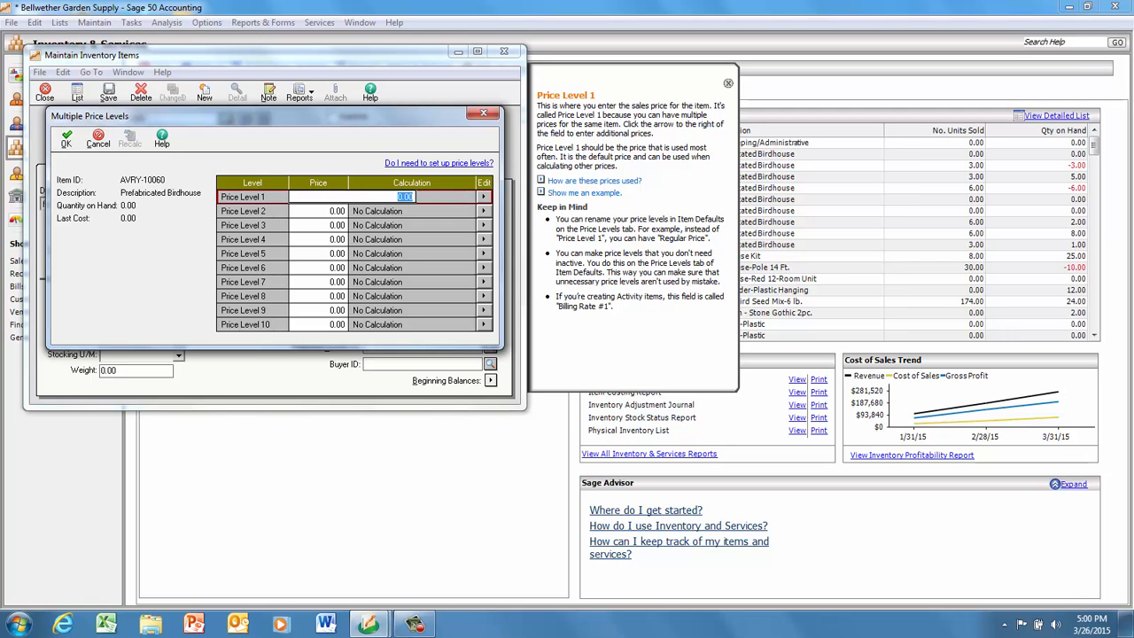
text(39.95)
key(Tab)
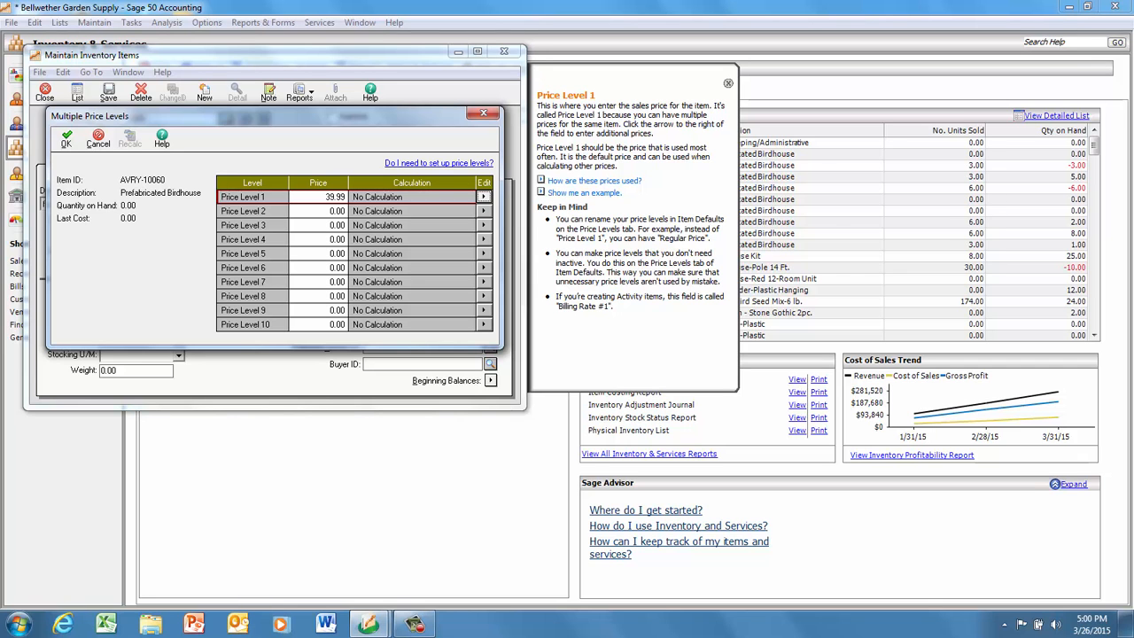
click(414, 624)
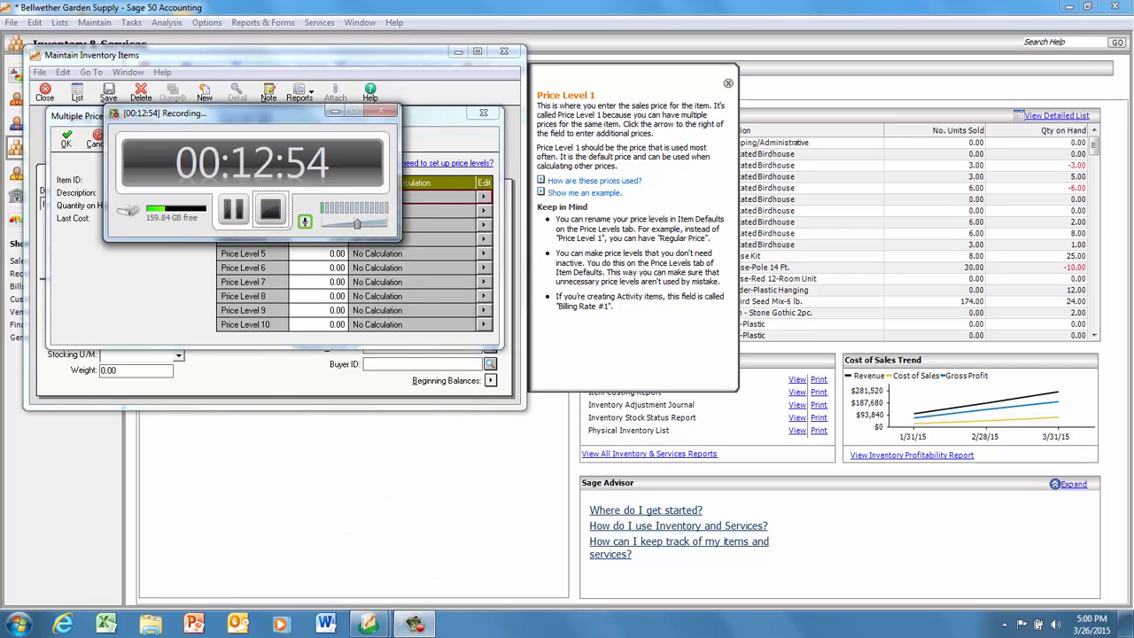
key(ctrl+shift+F11)
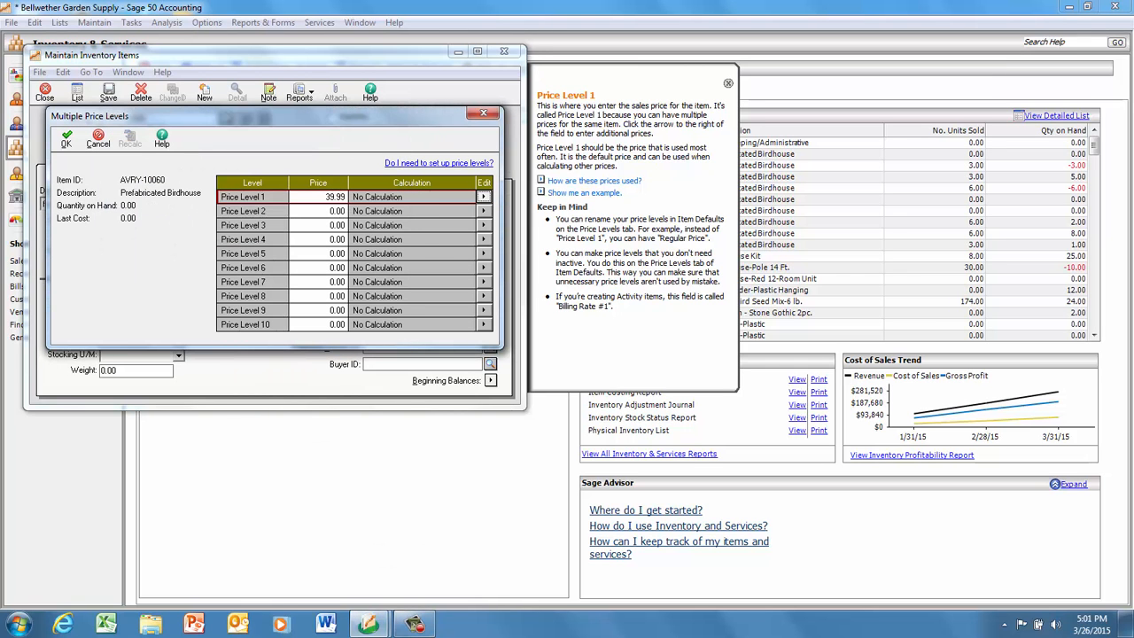
Set the Price Level 2 price to 31.99, check its price calculation options without changing them, and accept the price levels
key(Tab)
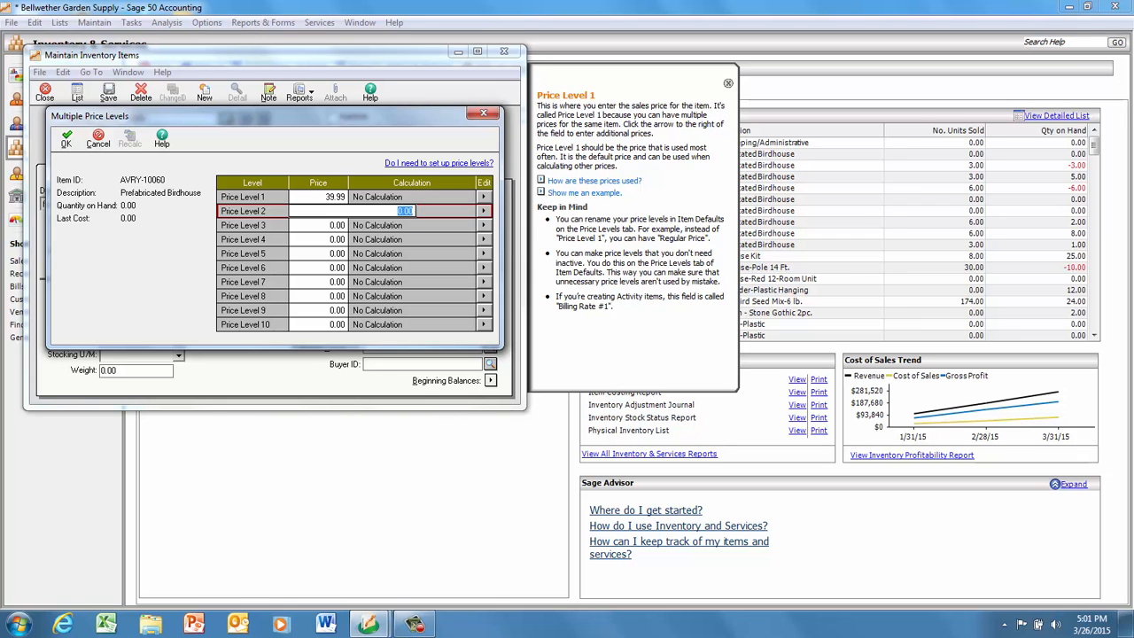
text(31.99)
key(Tab)
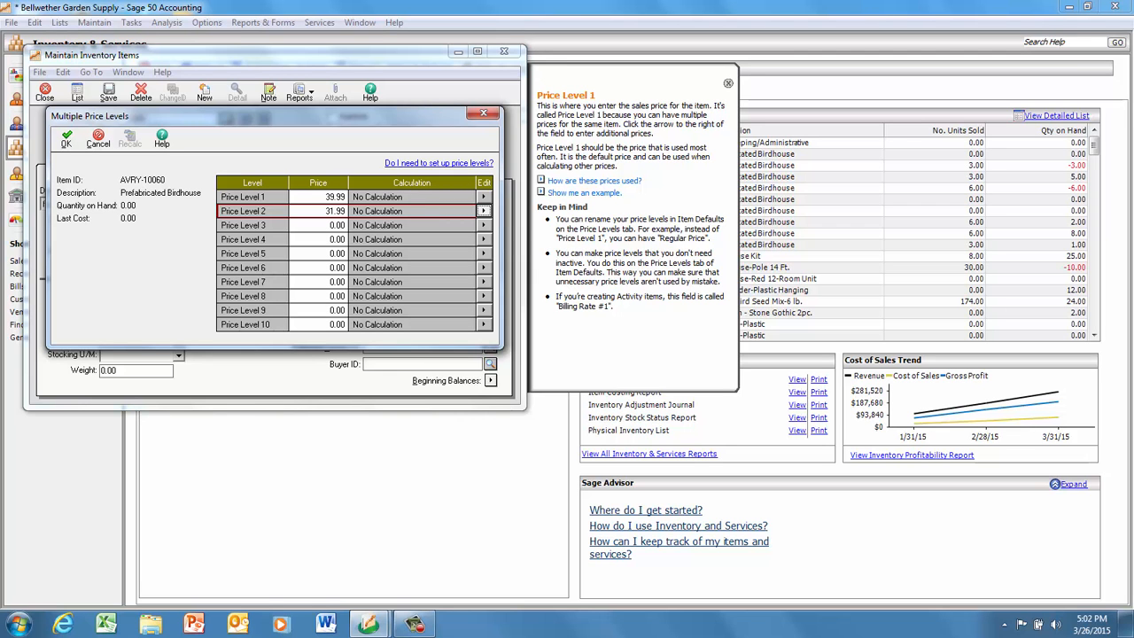
click(484, 211)
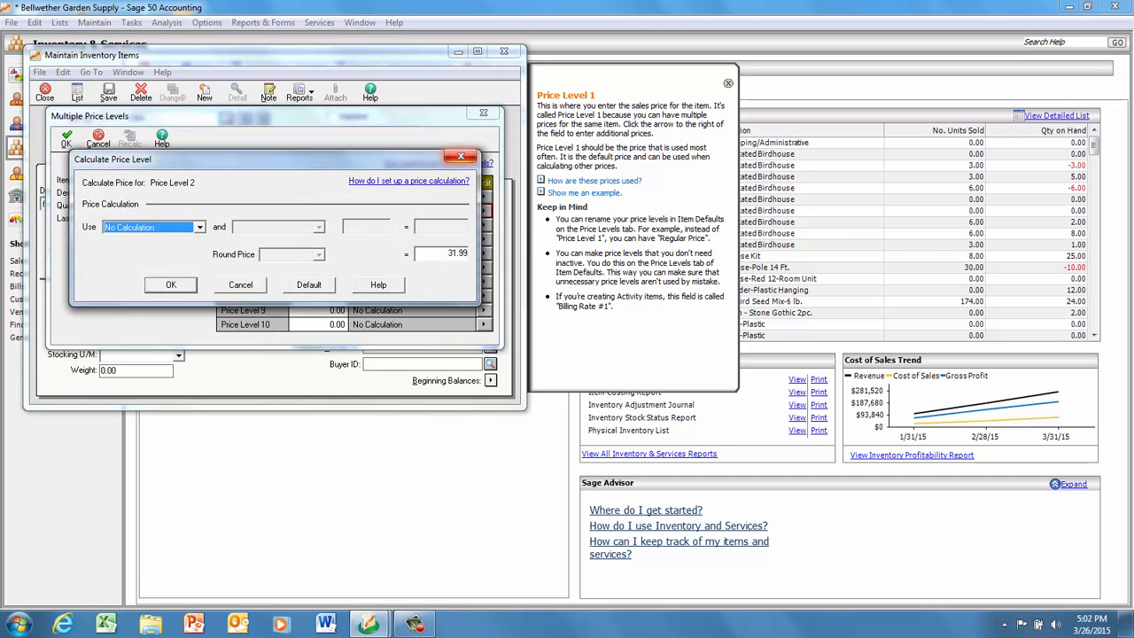
click(460, 156)
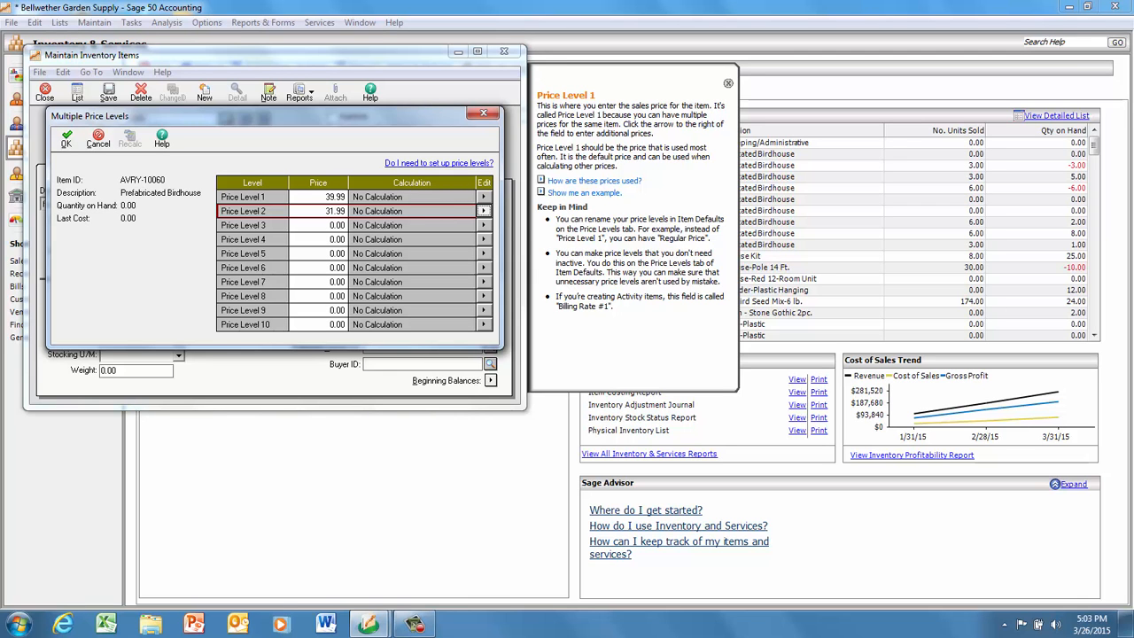
click(66, 138)
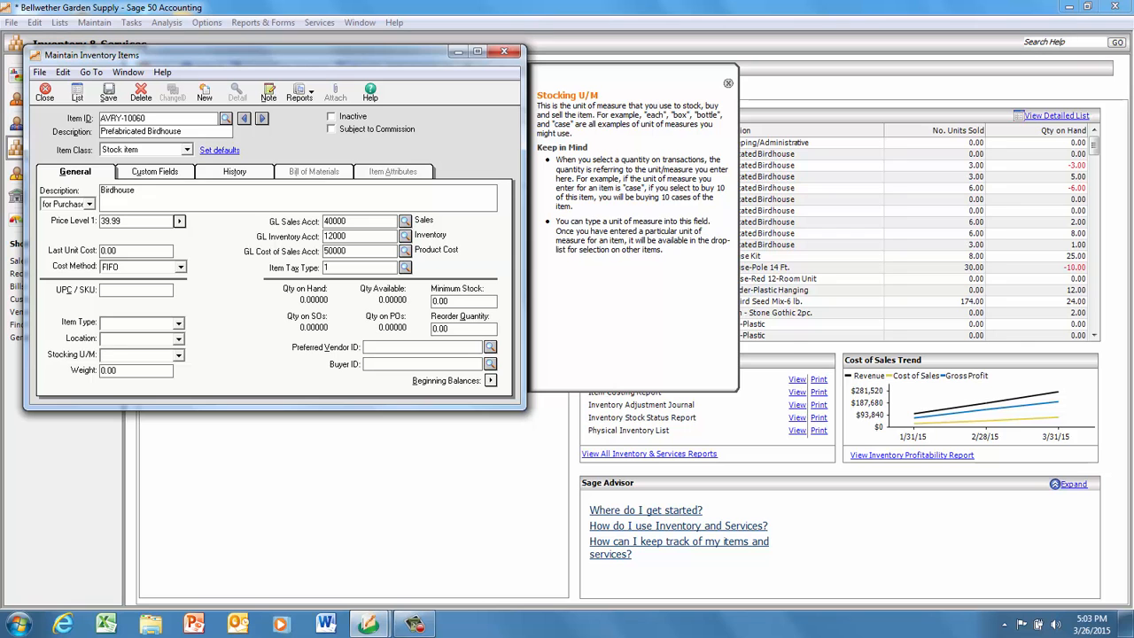
Set the item's last unit cost to 20.00 and choose FIFO as its cost method
double_click(108, 251)
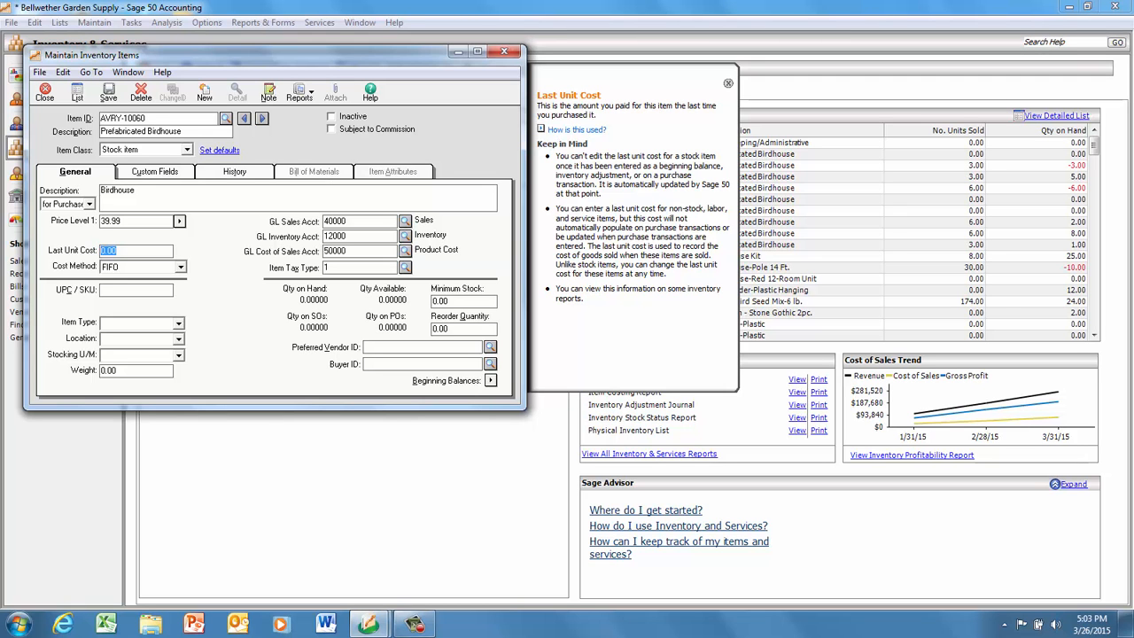
text(20)
key(Tab)
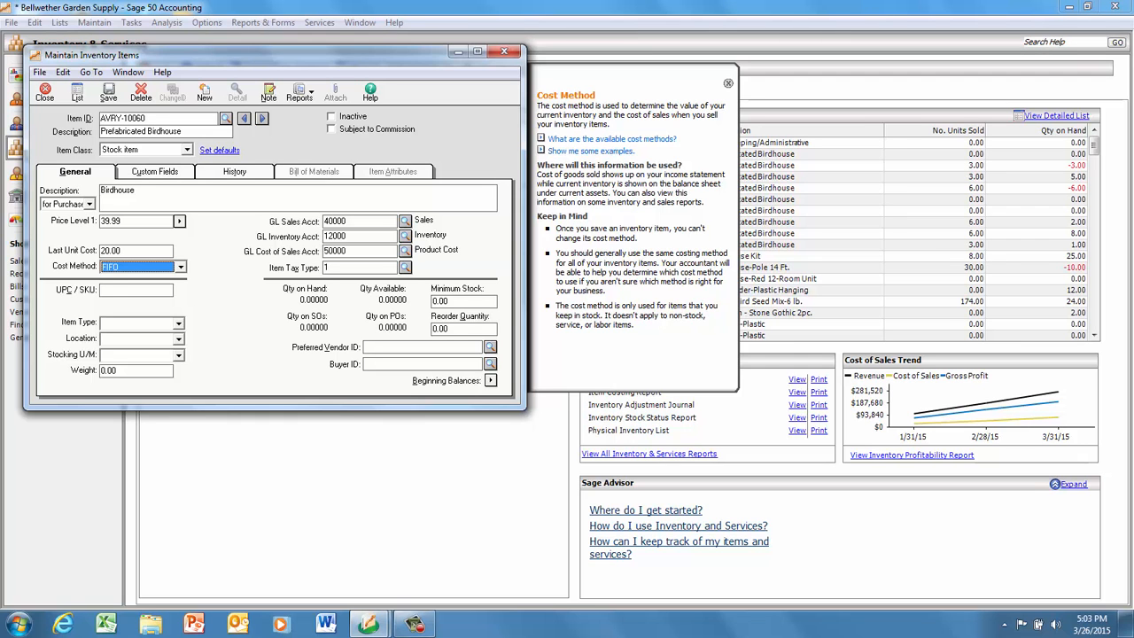
key(alt+Down)
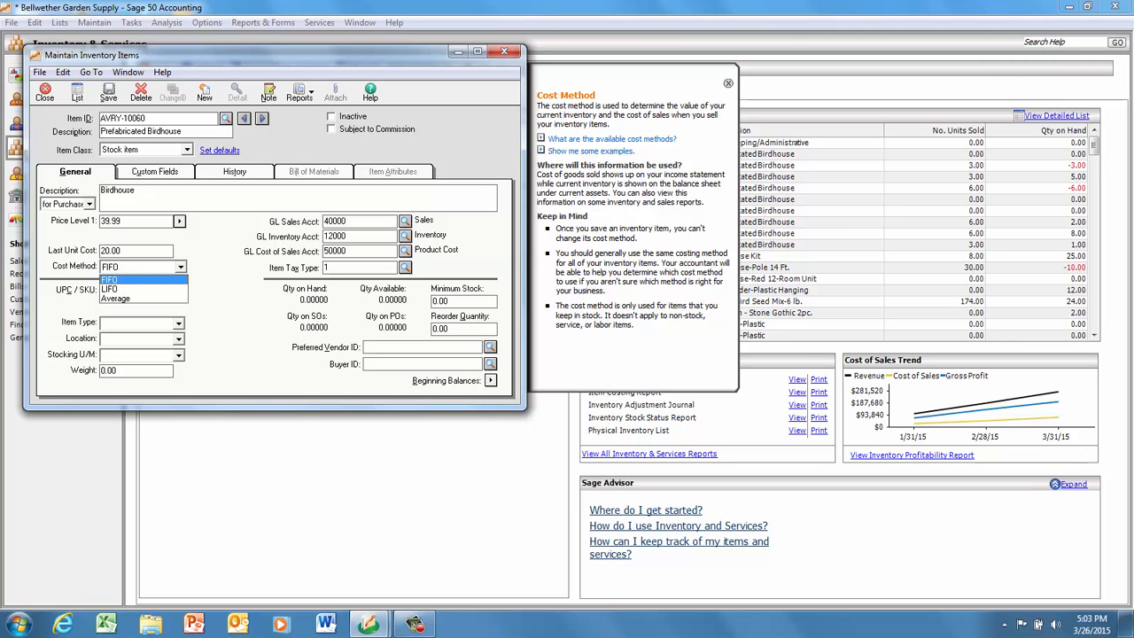
key(Return)
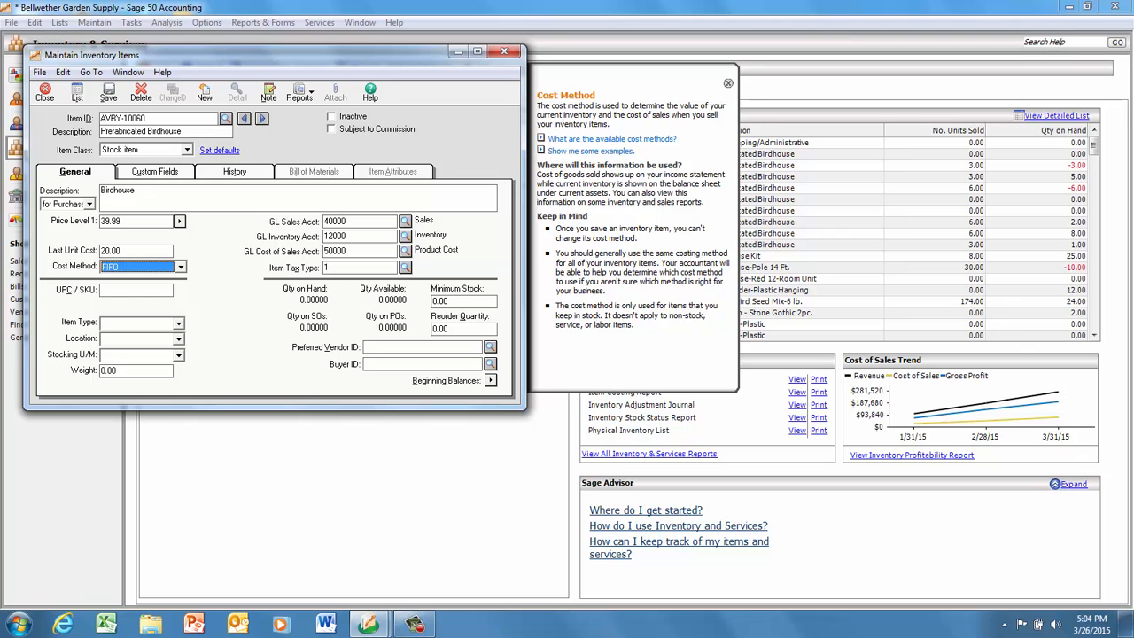
Review the available item types and locations, and set the item's stocking unit of measure to 1
click(179, 323)
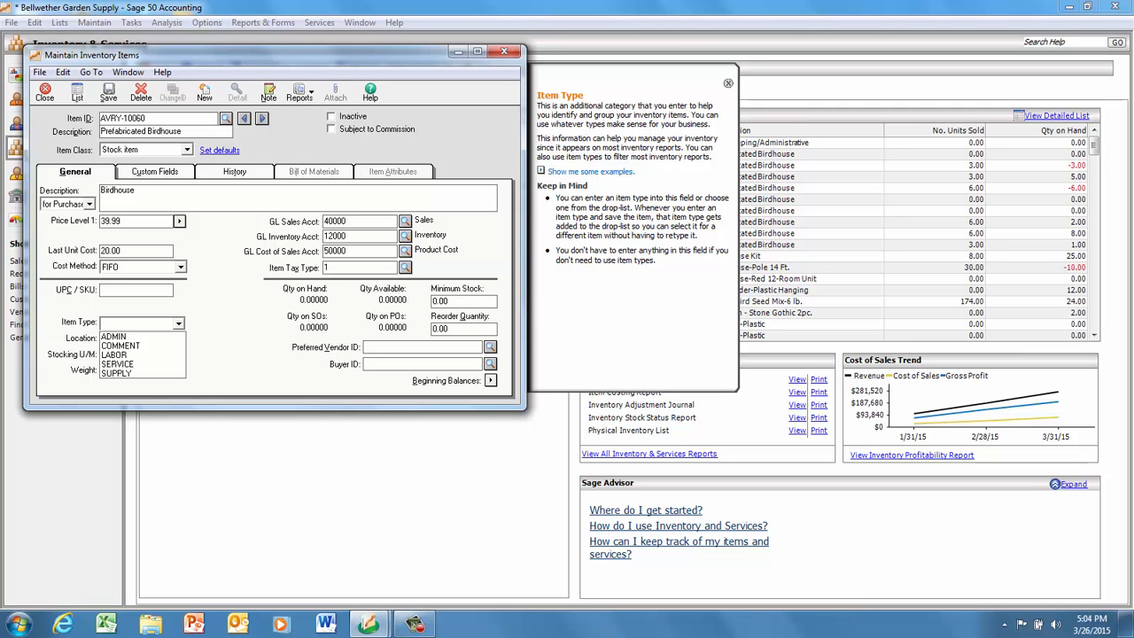
click(179, 323)
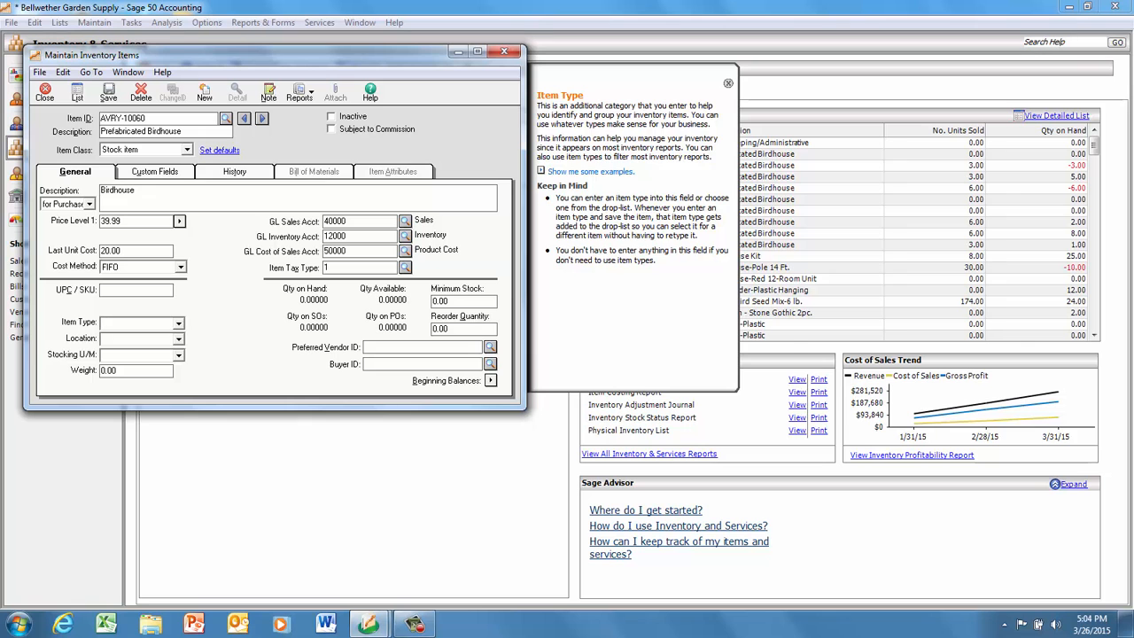
click(179, 340)
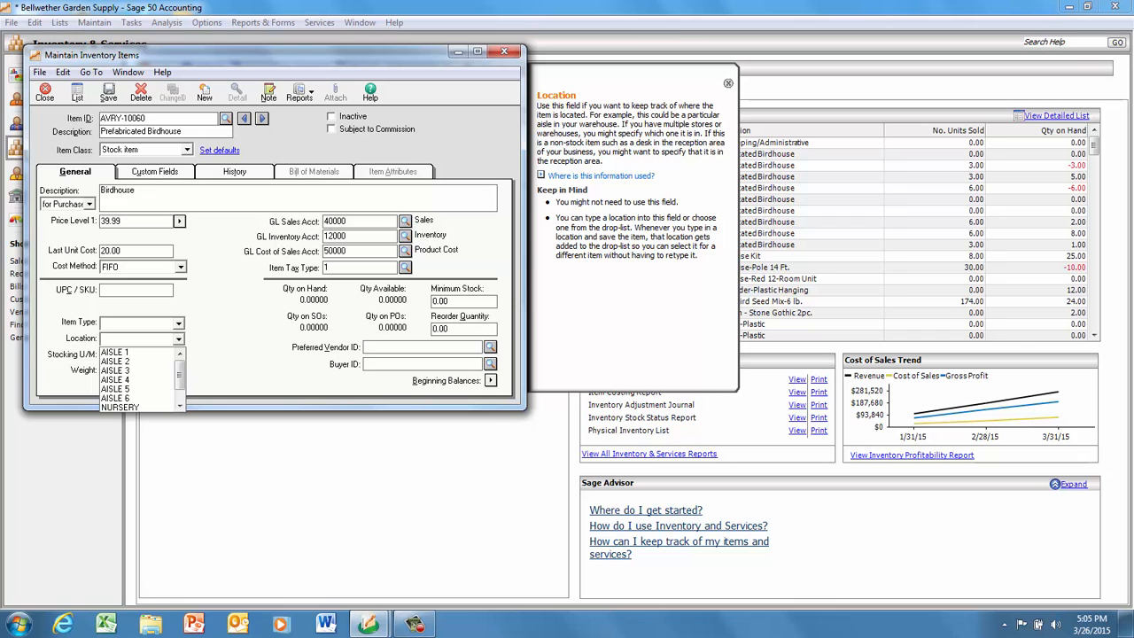
key(Escape)
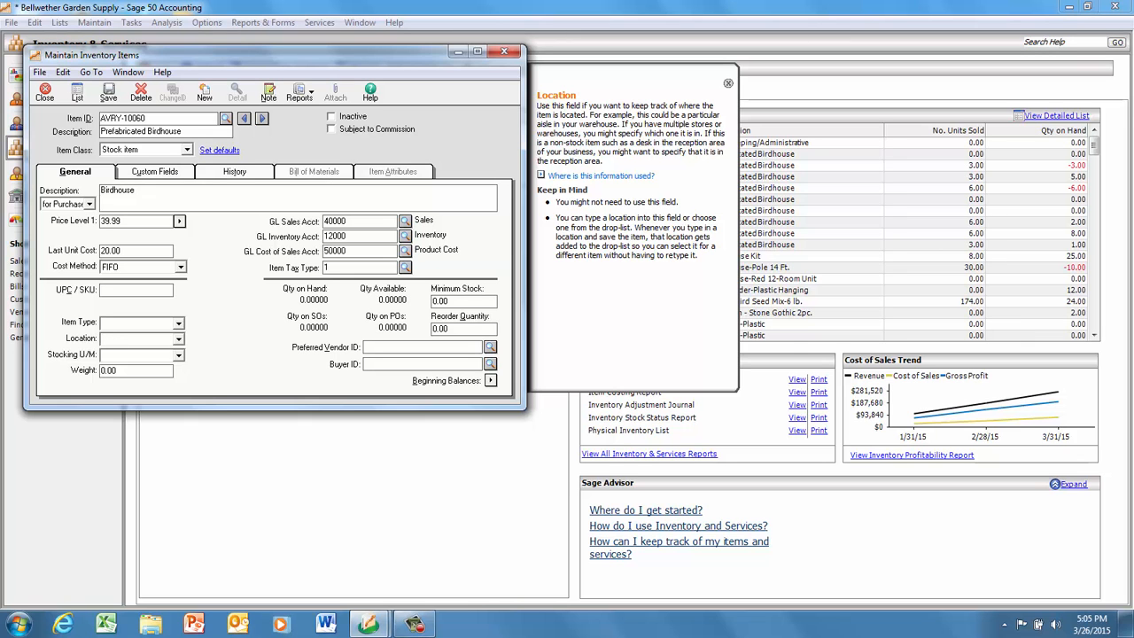
click(179, 355)
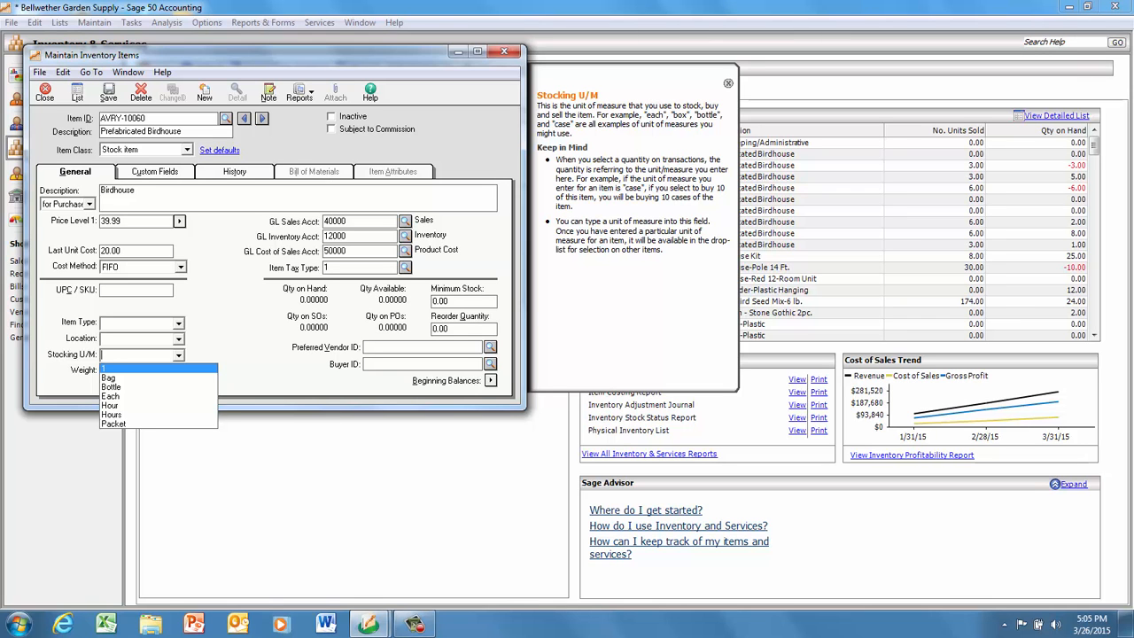
key(Return)
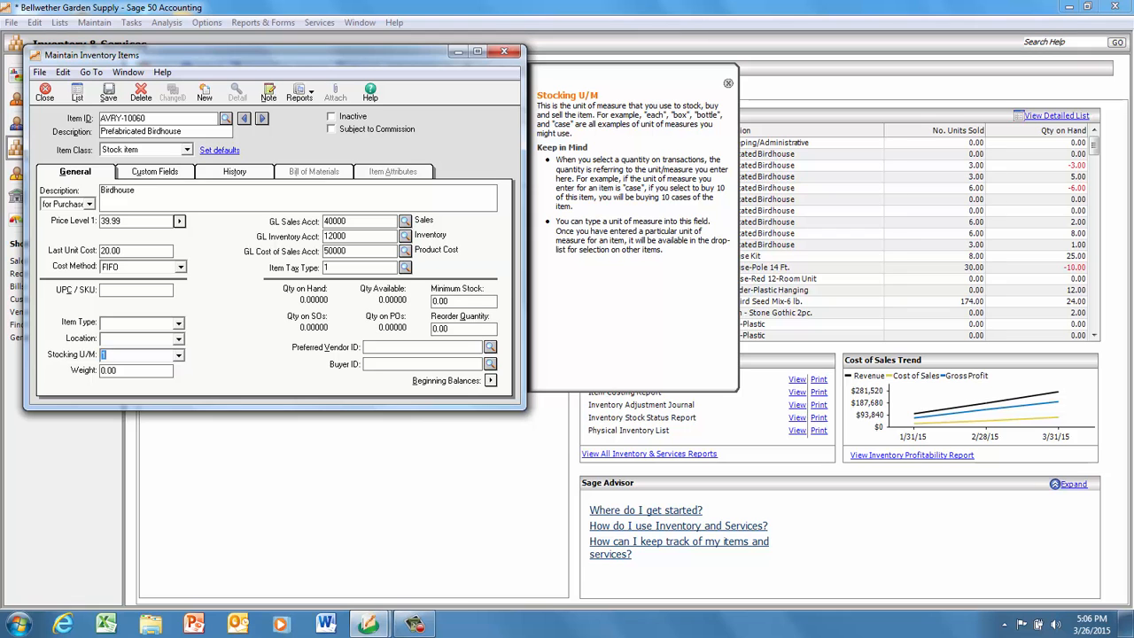
Review the GL cost of sales account choices and select item tax type 1, Regular, for the birdhouse item
click(405, 252)
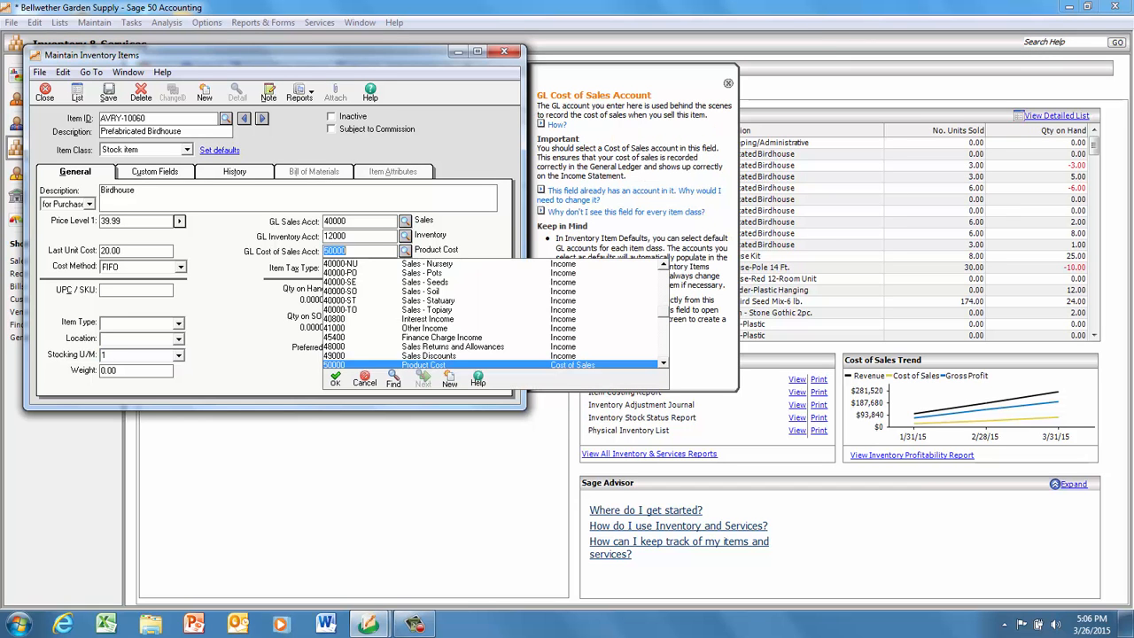
key(Escape)
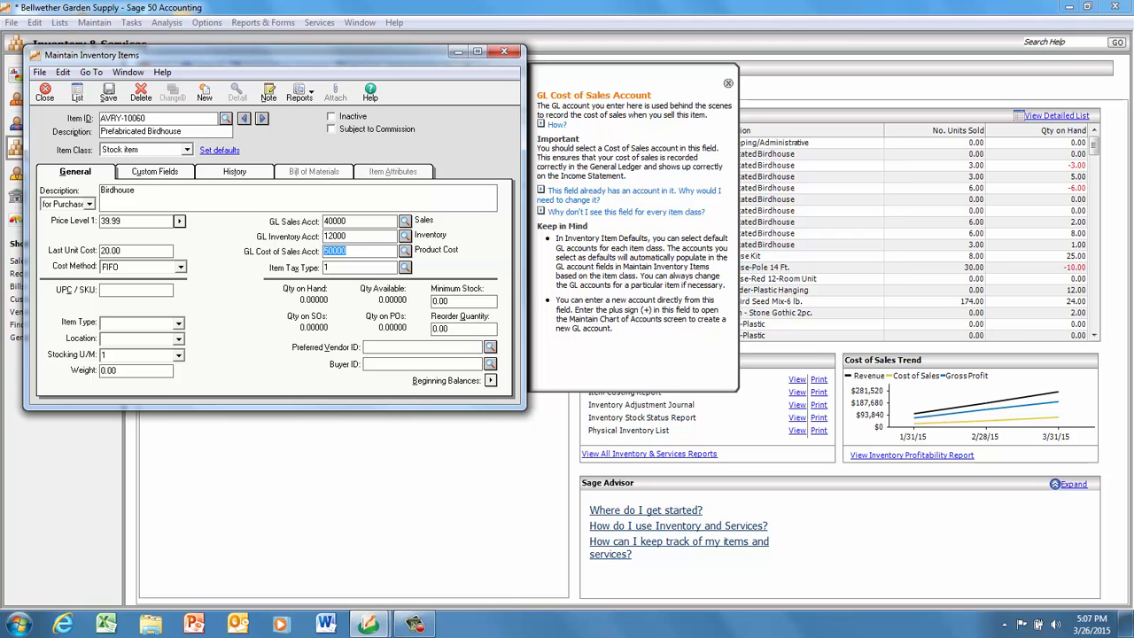
key(Tab)
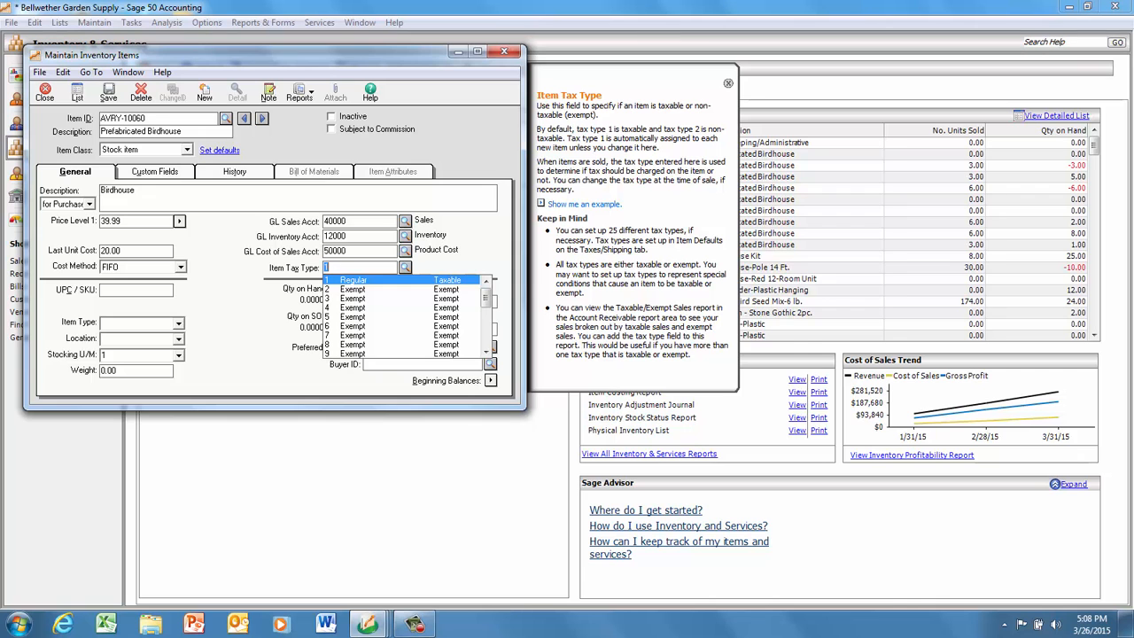
key(Down)
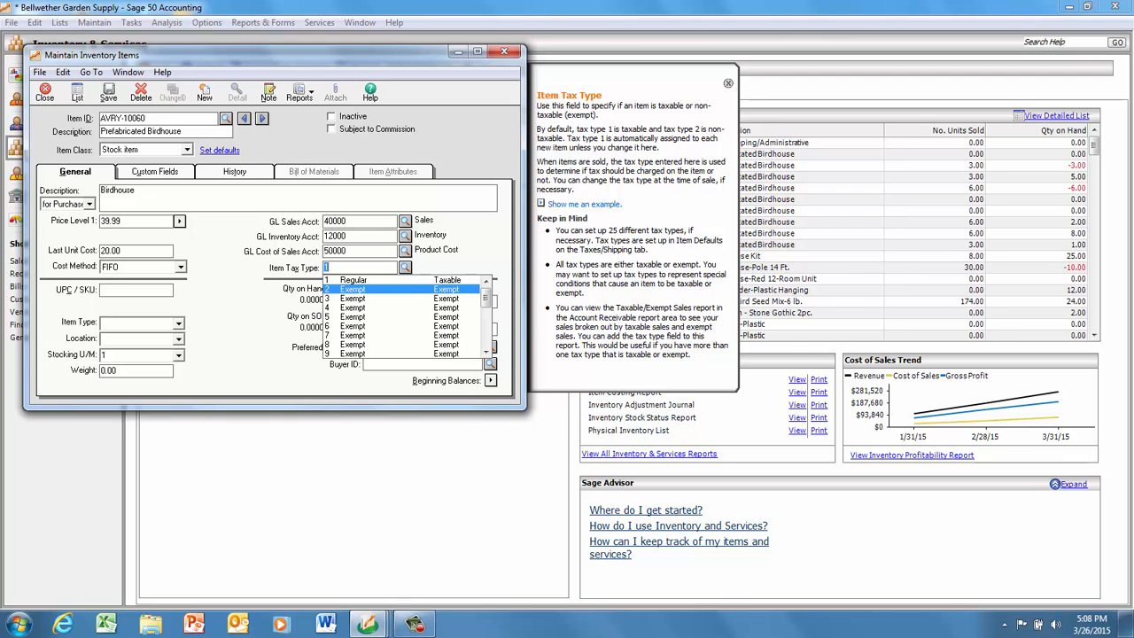
key(Up)
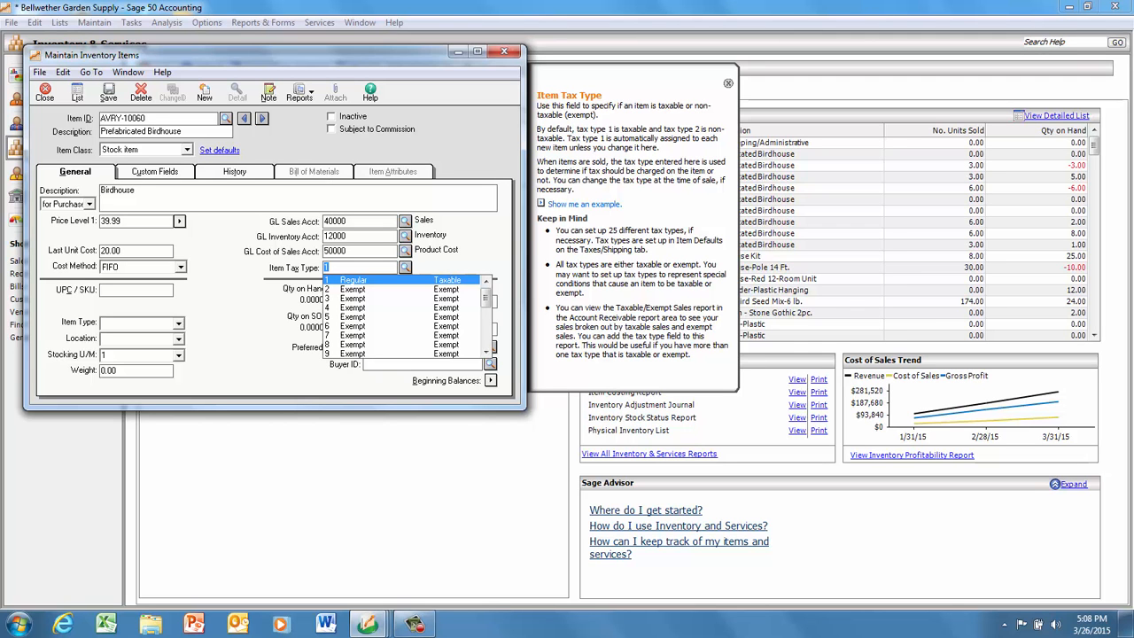
key(Return)
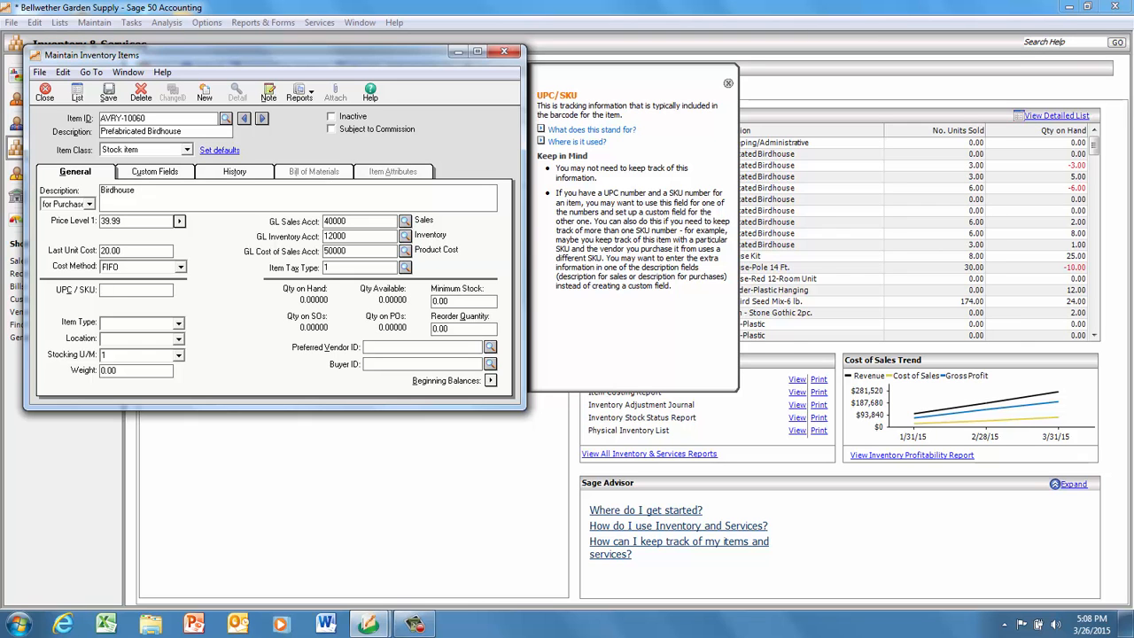
Set up the item's reordering with a minimum stock of 3, a reorder quantity of 6 and DEJULIA as the preferred vendor
click(452, 302)
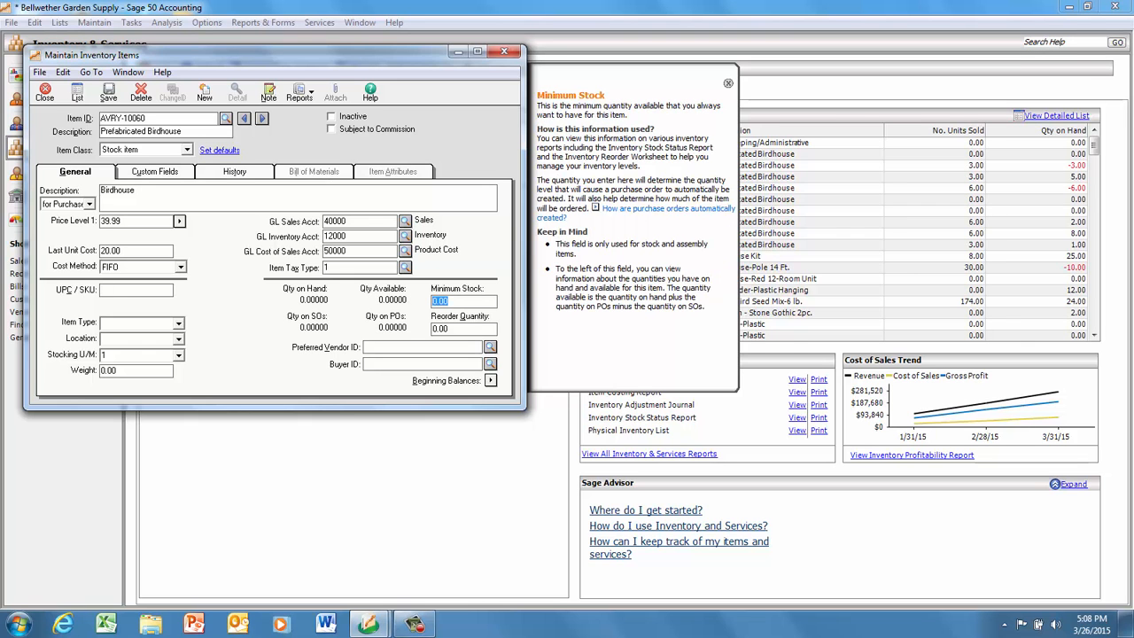
text(3)
key(Tab)
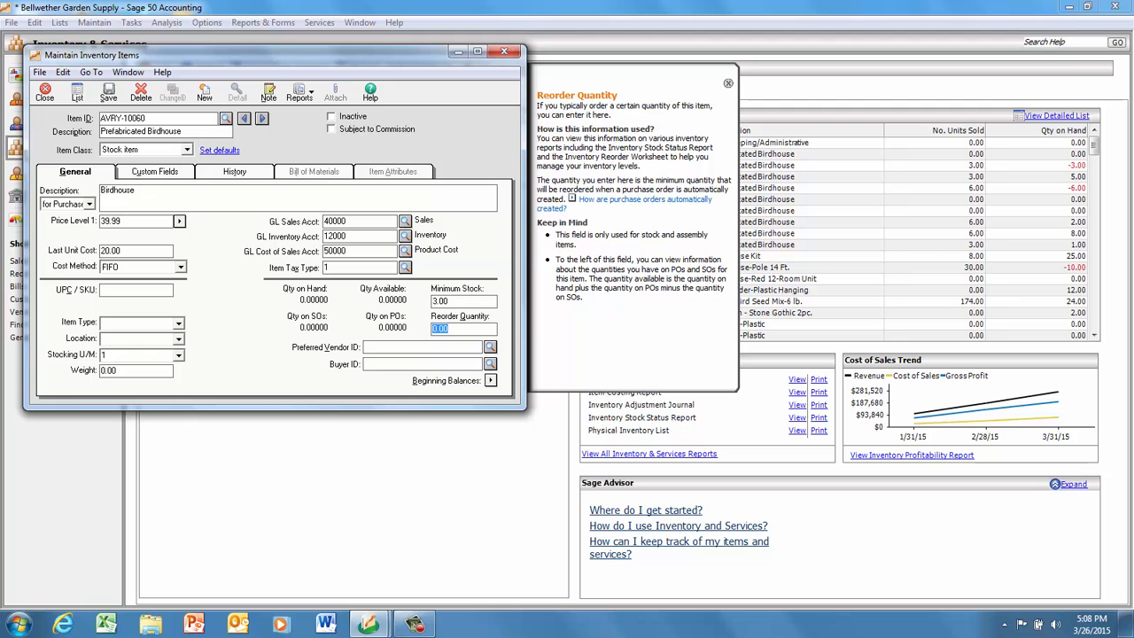
text(6)
key(Tab)
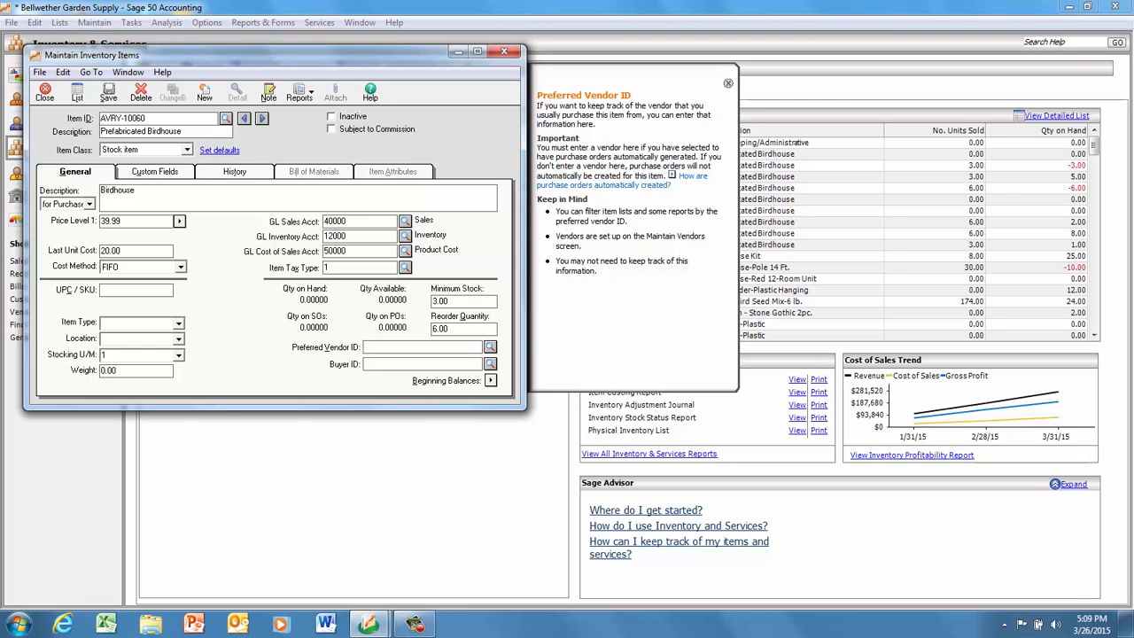
click(490, 347)
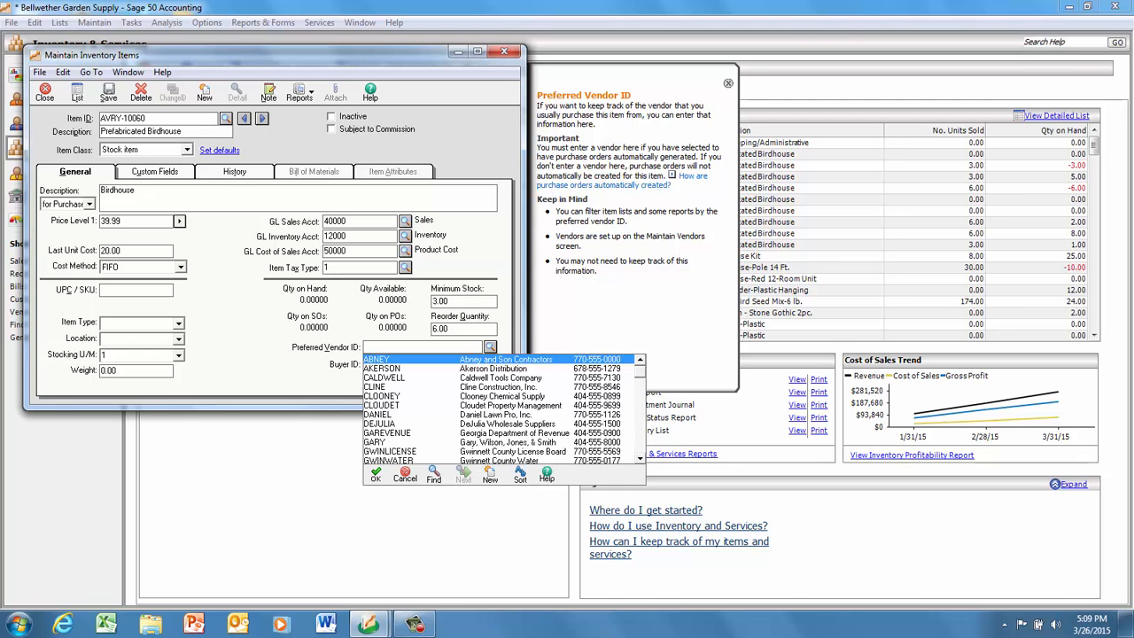
double_click(492, 424)
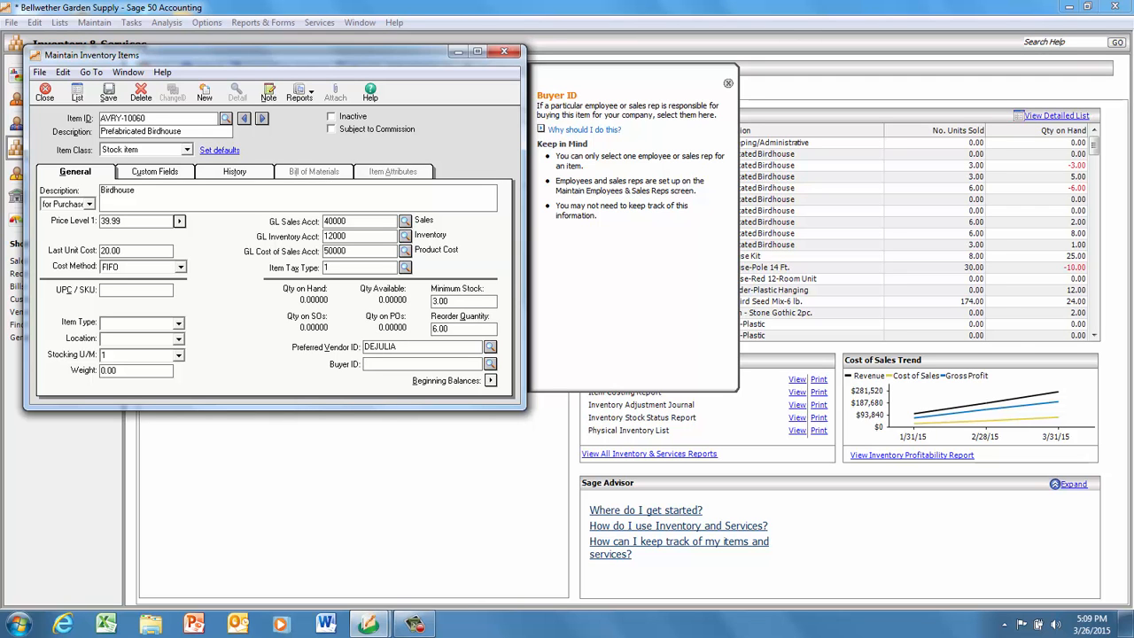
Examine the item's custom fields and its period history, and close the item record without saving it
click(154, 172)
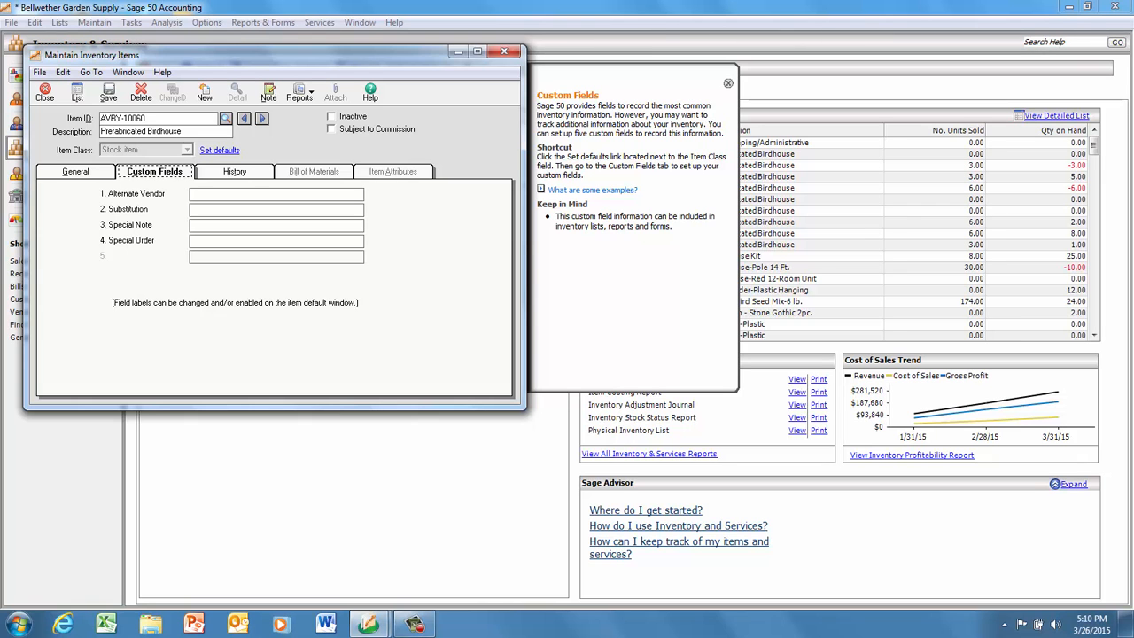
click(235, 172)
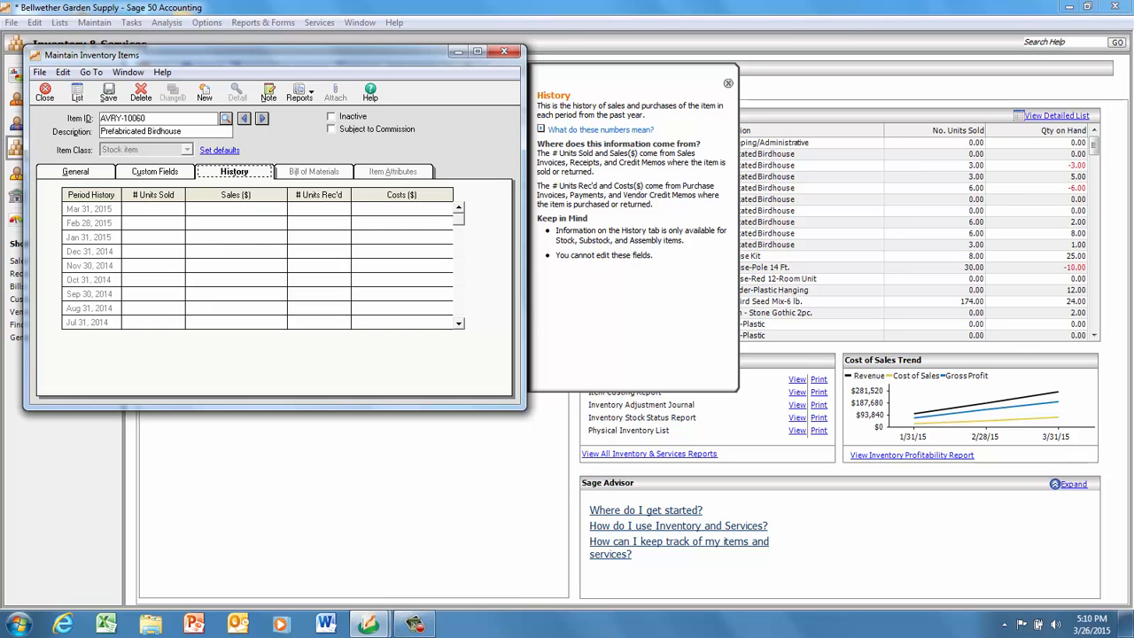
click(45, 93)
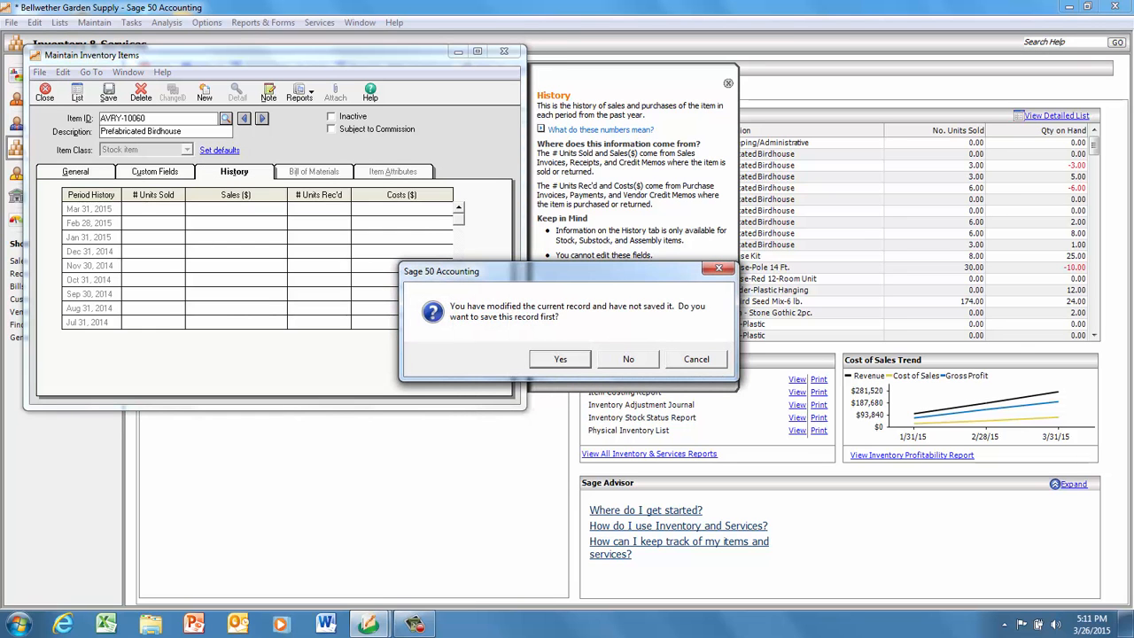
key(n)
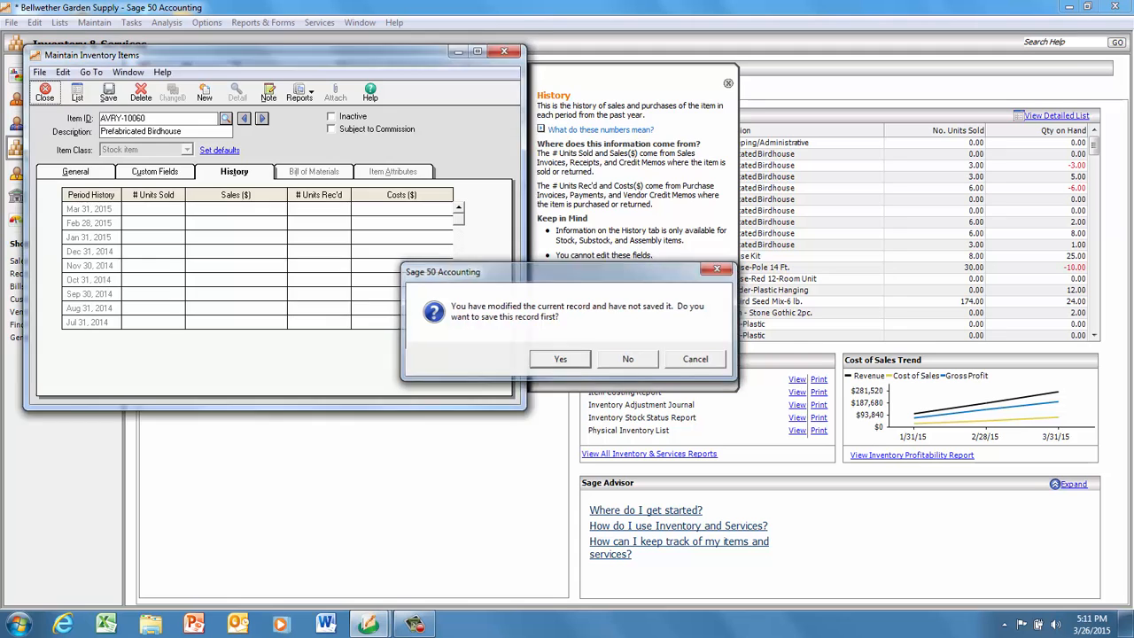